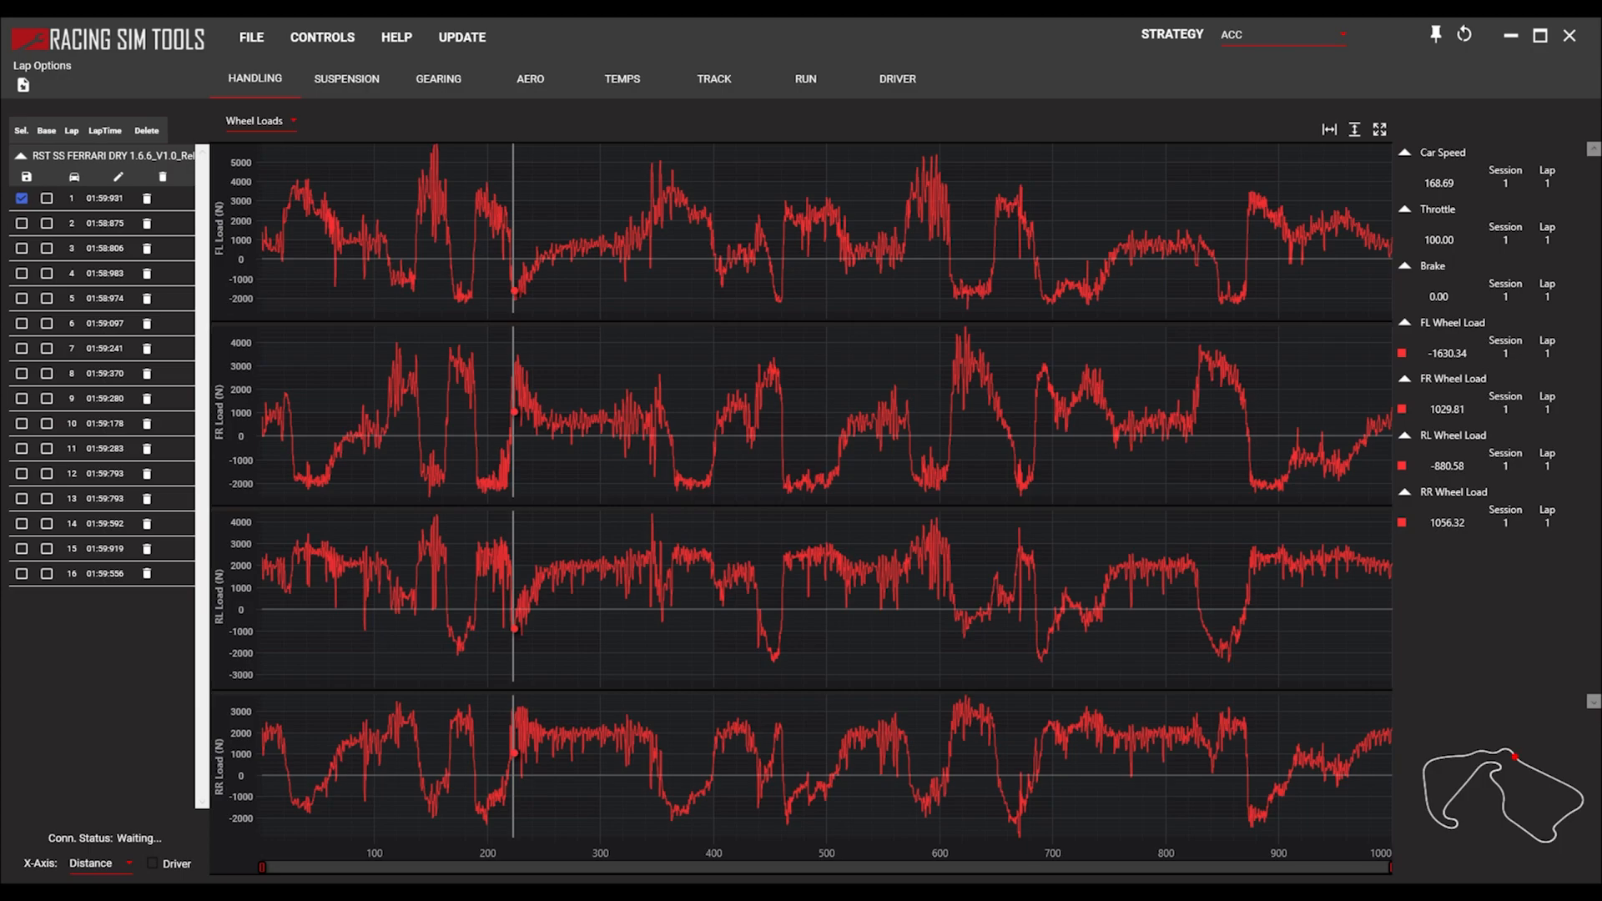
Check lap 1's four wheel loads along the straight, at about 250 and 300 on the distance axis.
left_click(543, 423)
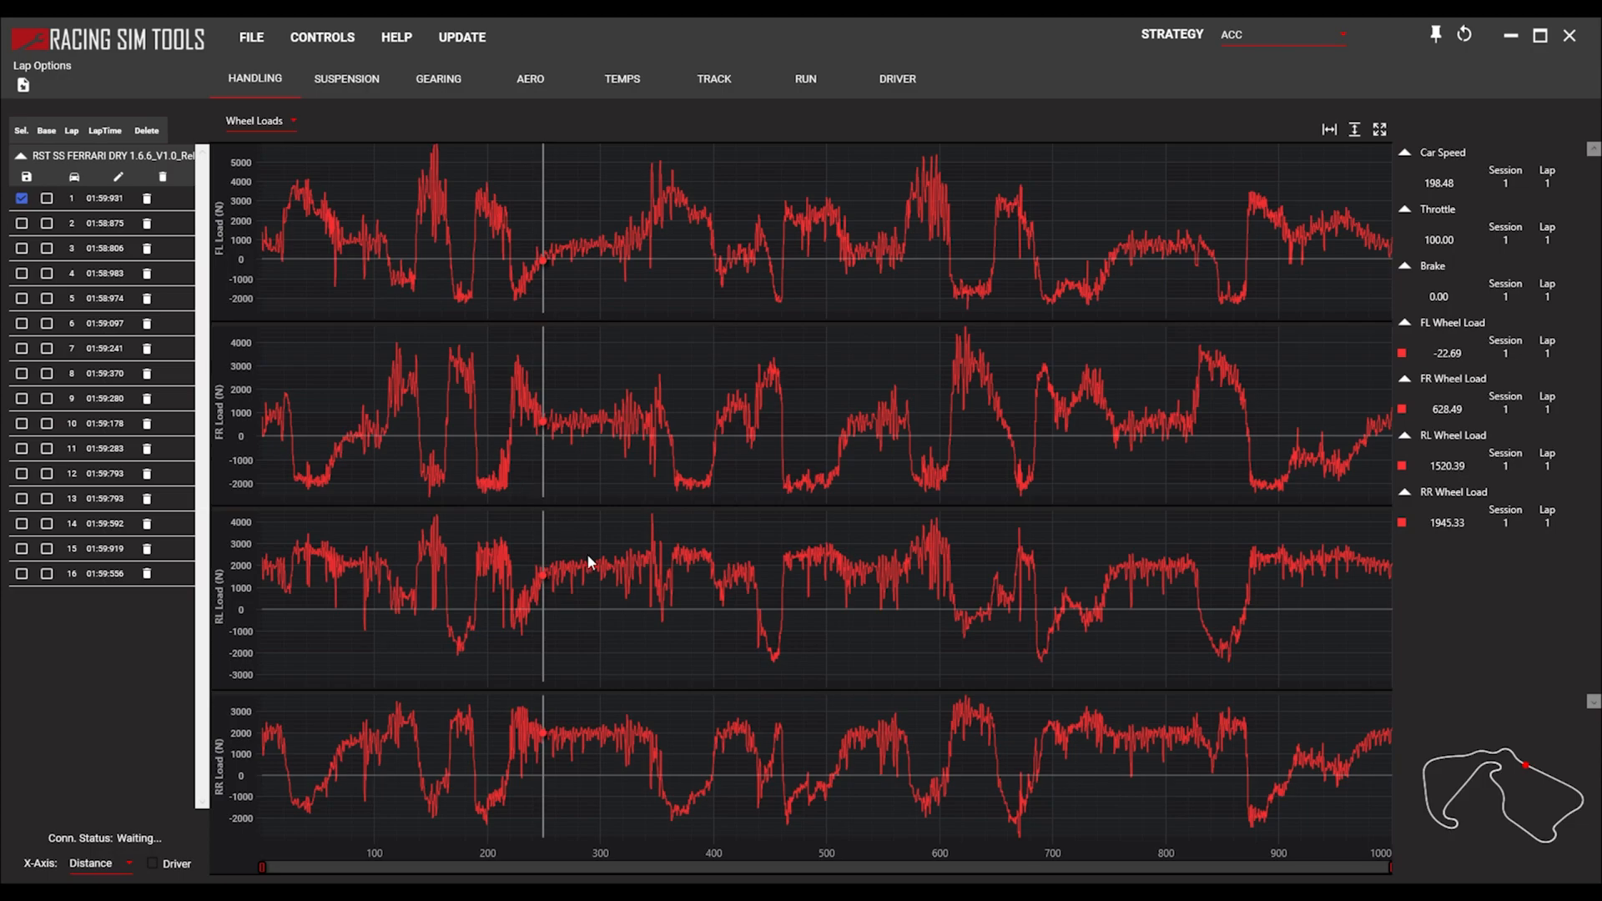
left_click_drag(595, 582, 597, 754)
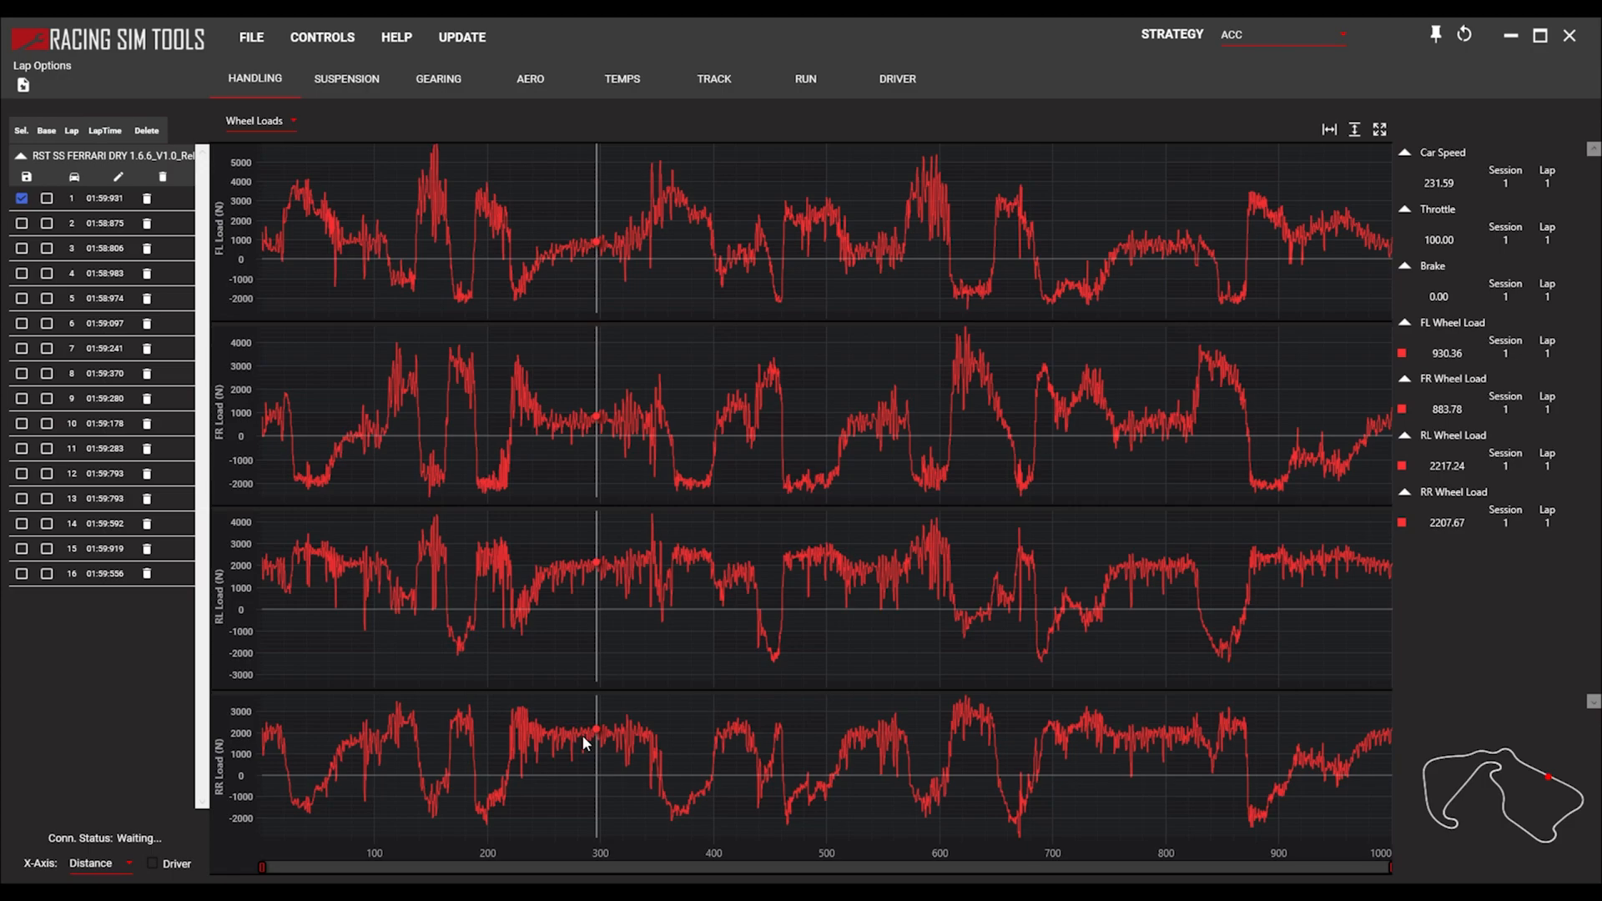
Examine lap 1's four wheel loads under braking into the first corner, between about 26 and 32 on the distance axis.
scroll(339, 222, "up", 2)
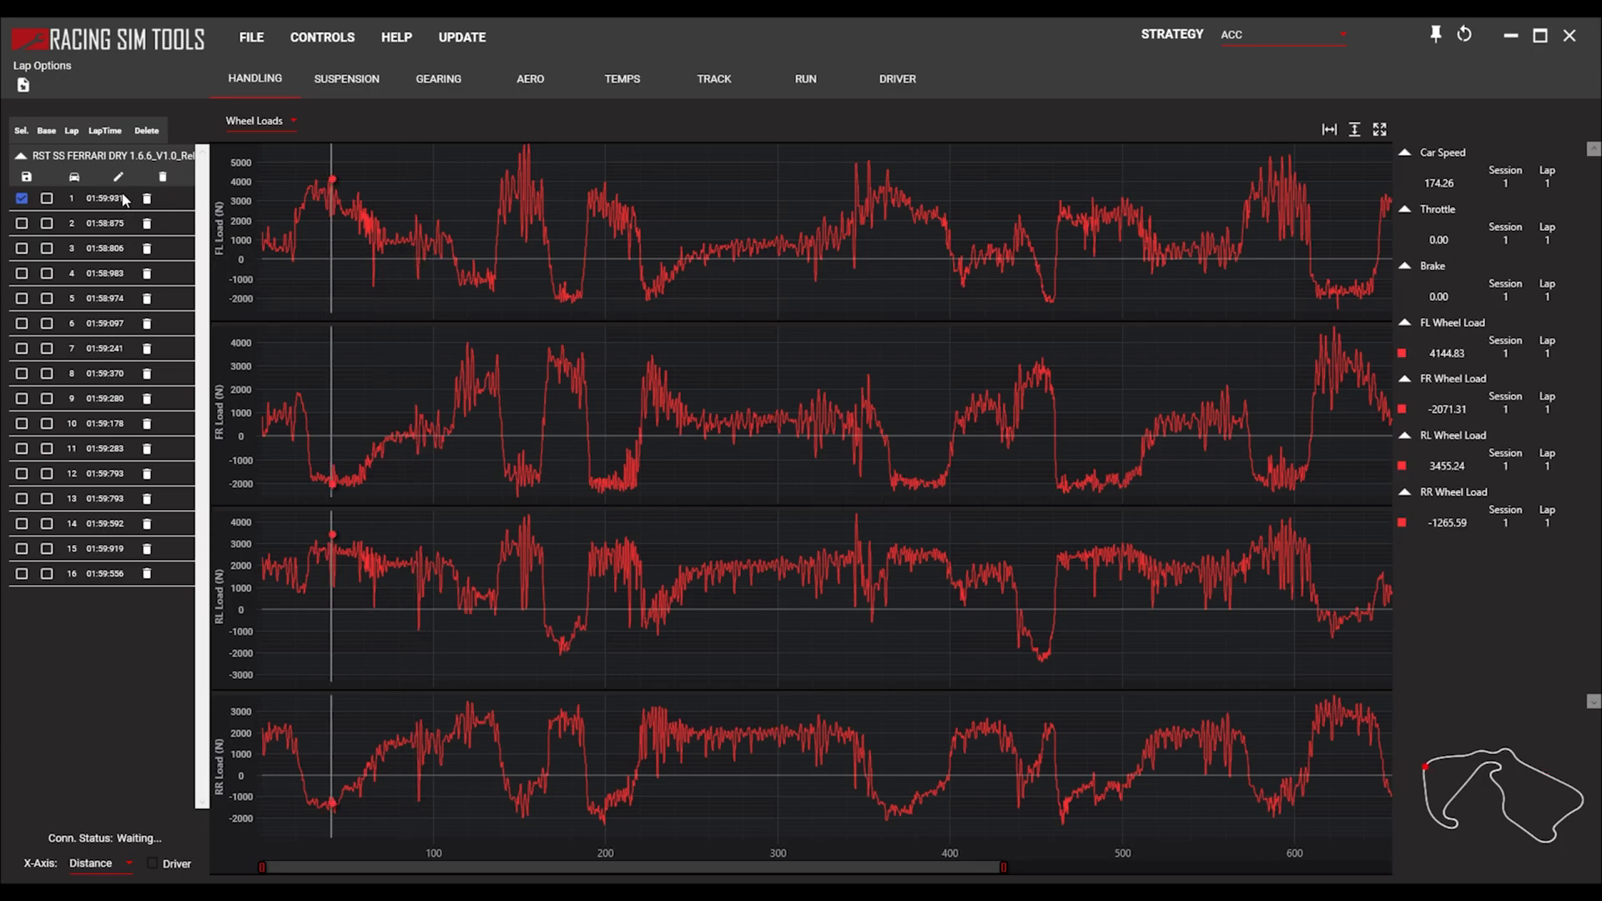
scroll(288, 238, "up", 3)
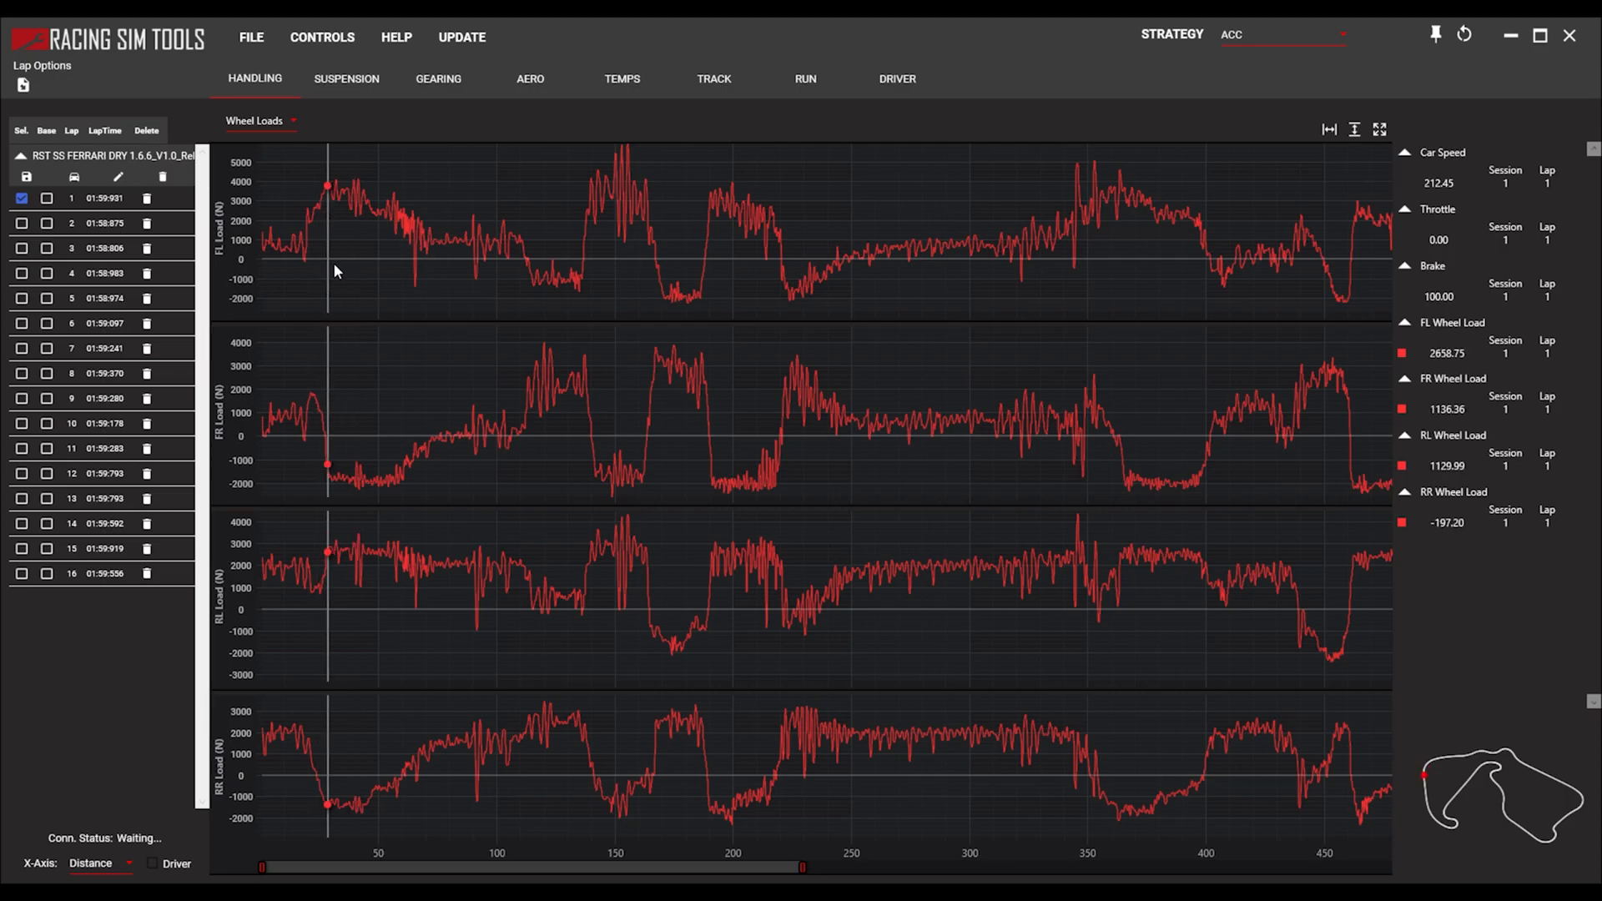
scroll(331, 275, "up", 8)
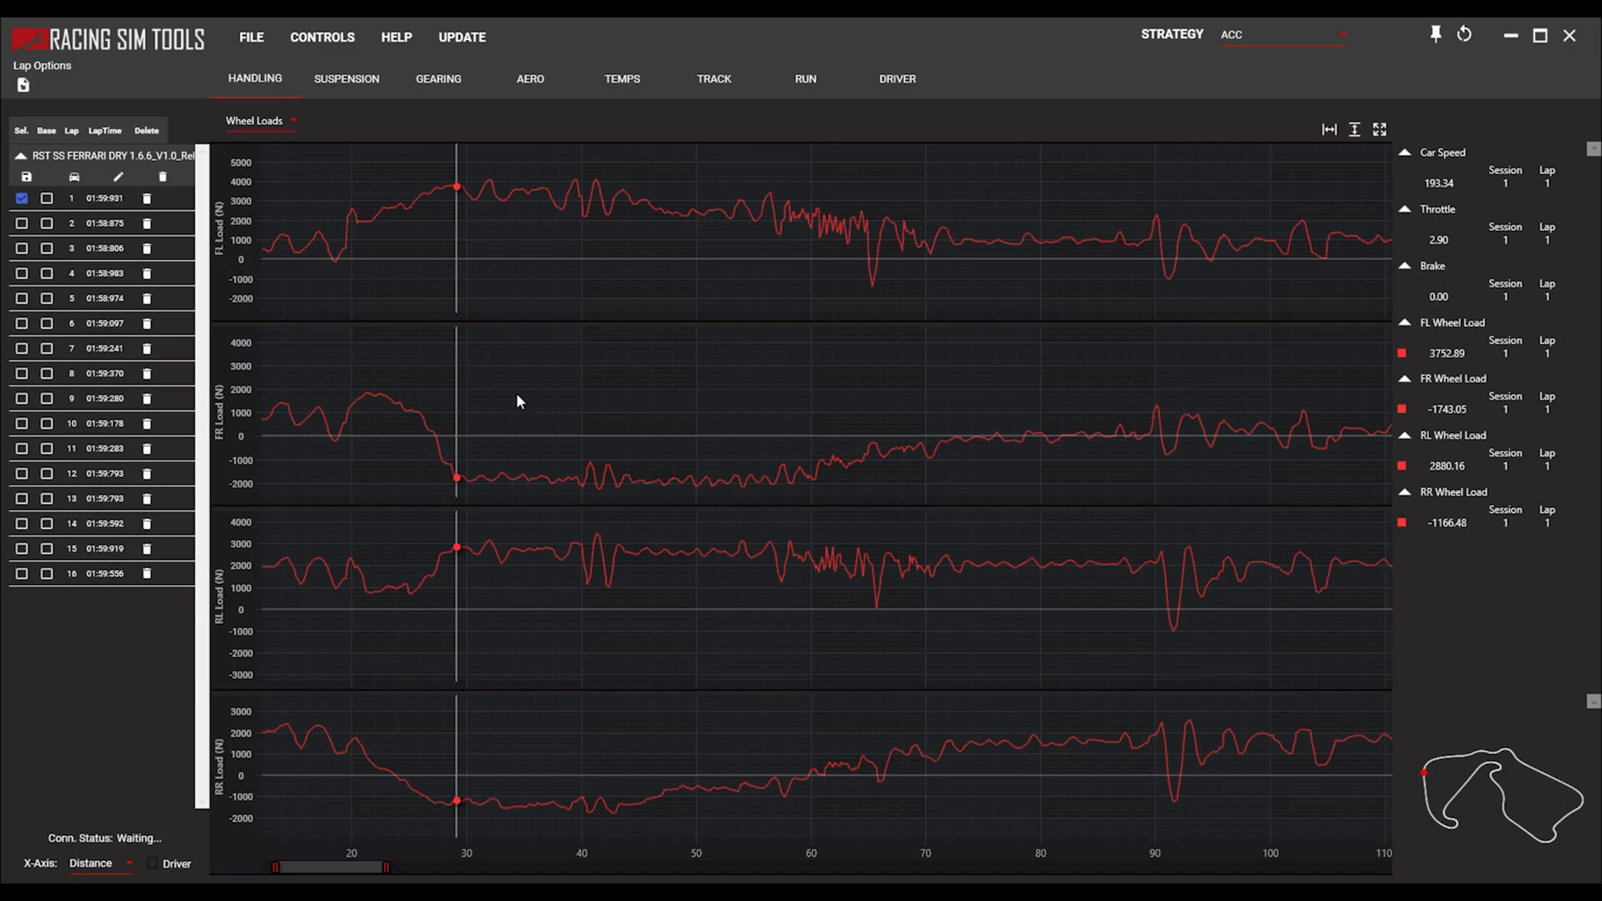
left_click_drag(416, 451, 484, 477)
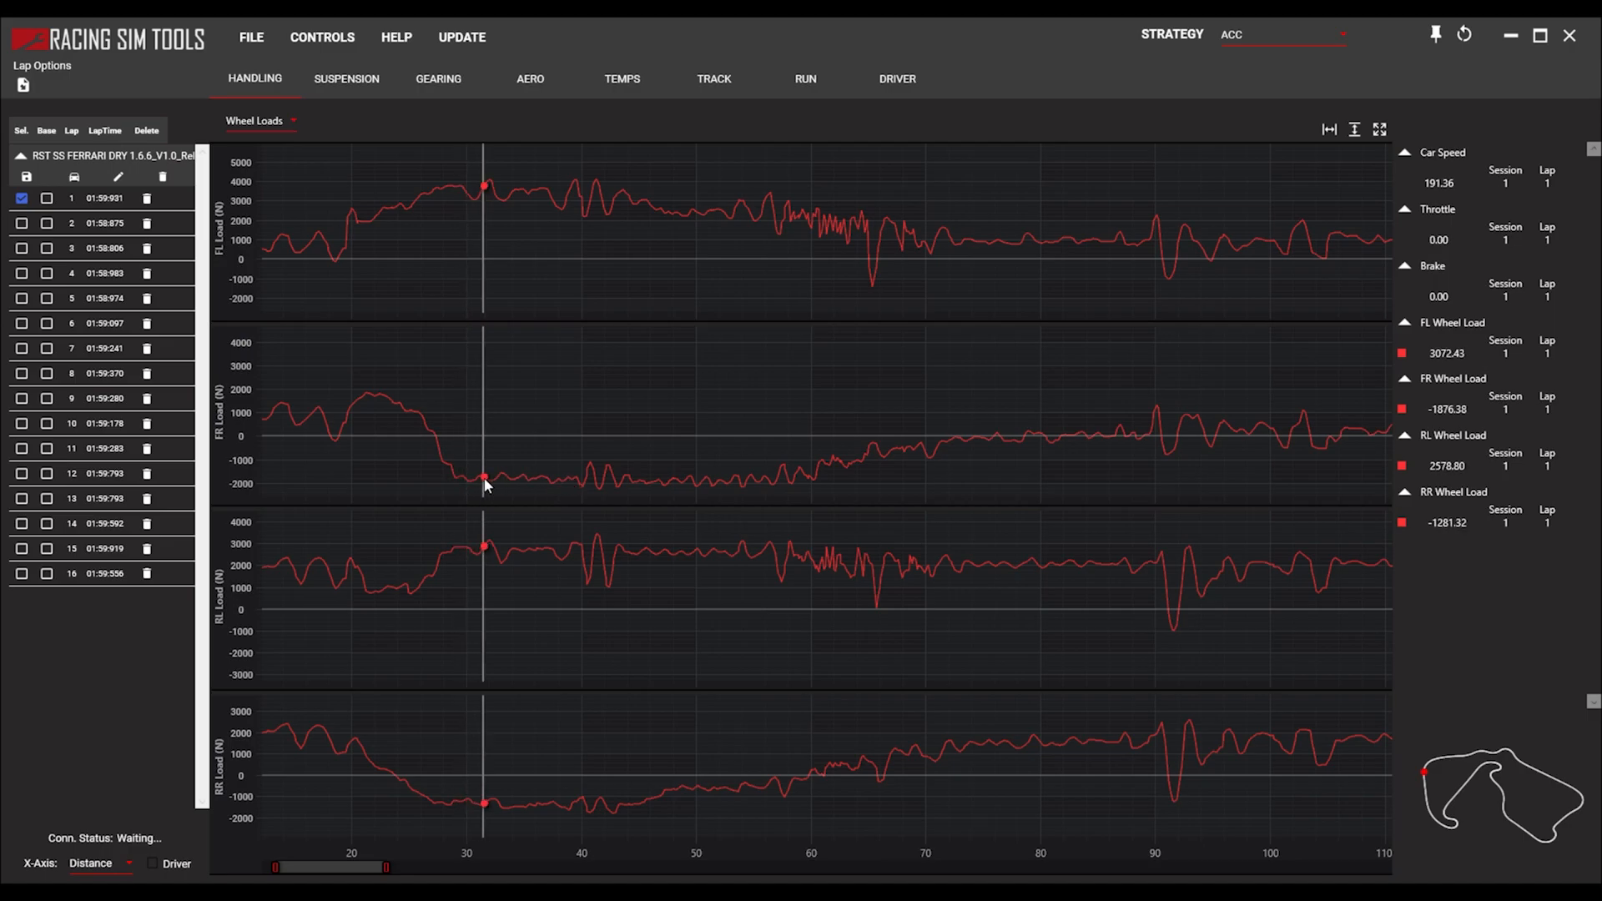
left_click(429, 458)
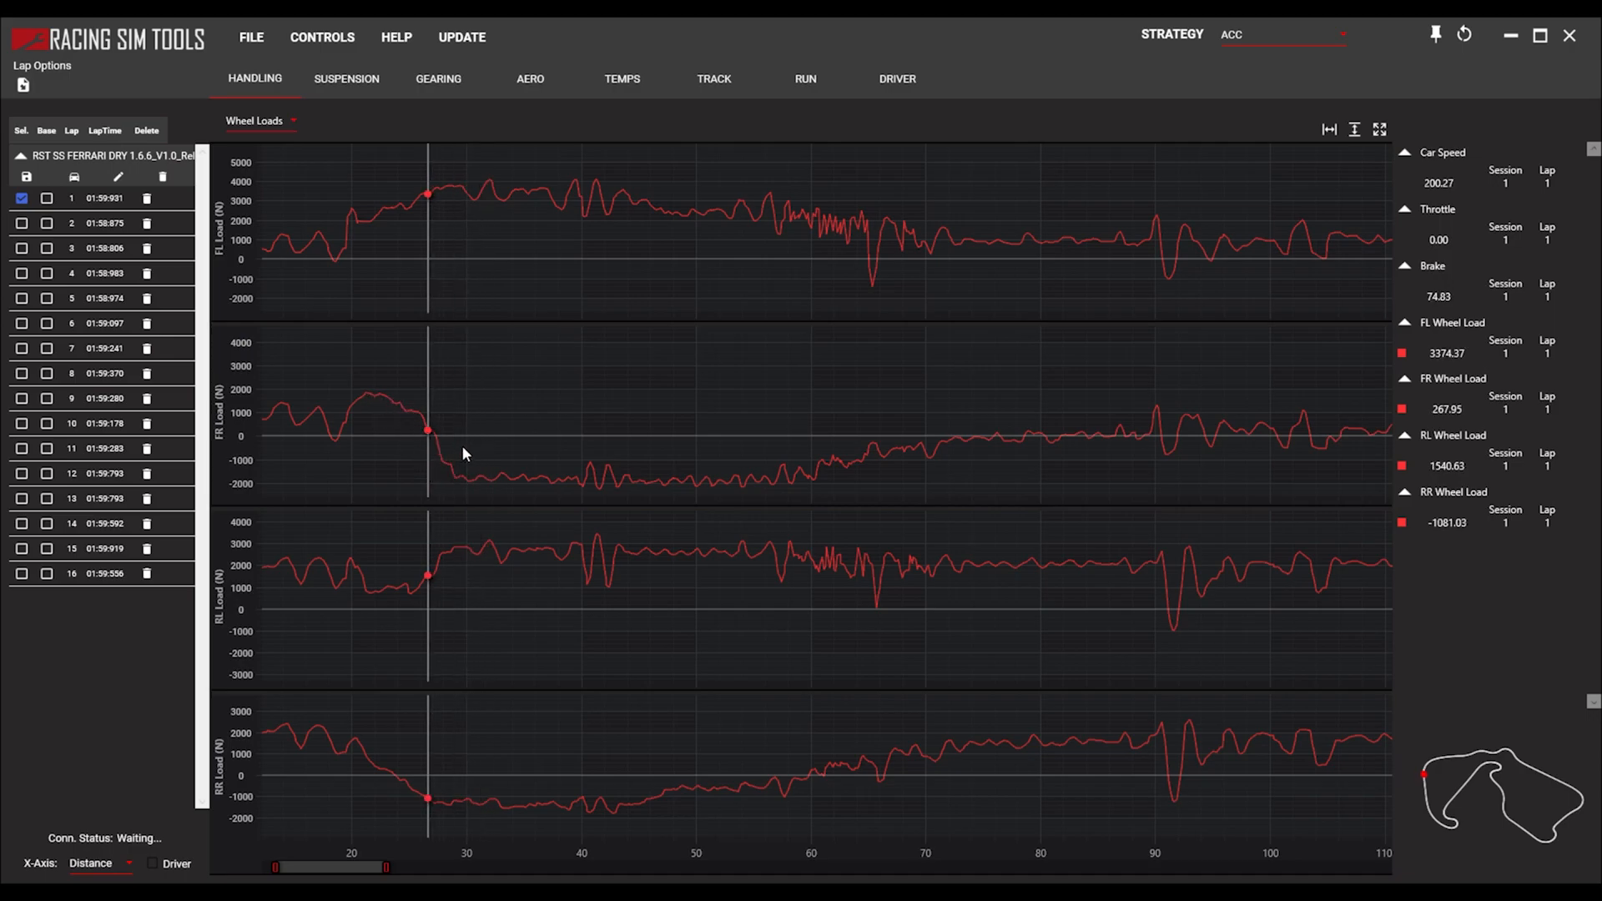
left_click(413, 414)
mouse_move(415, 417)
left_mouse_down()
mouse_move(460, 450)
mouse_move(465, 476)
mouse_move(464, 437)
left_mouse_up()
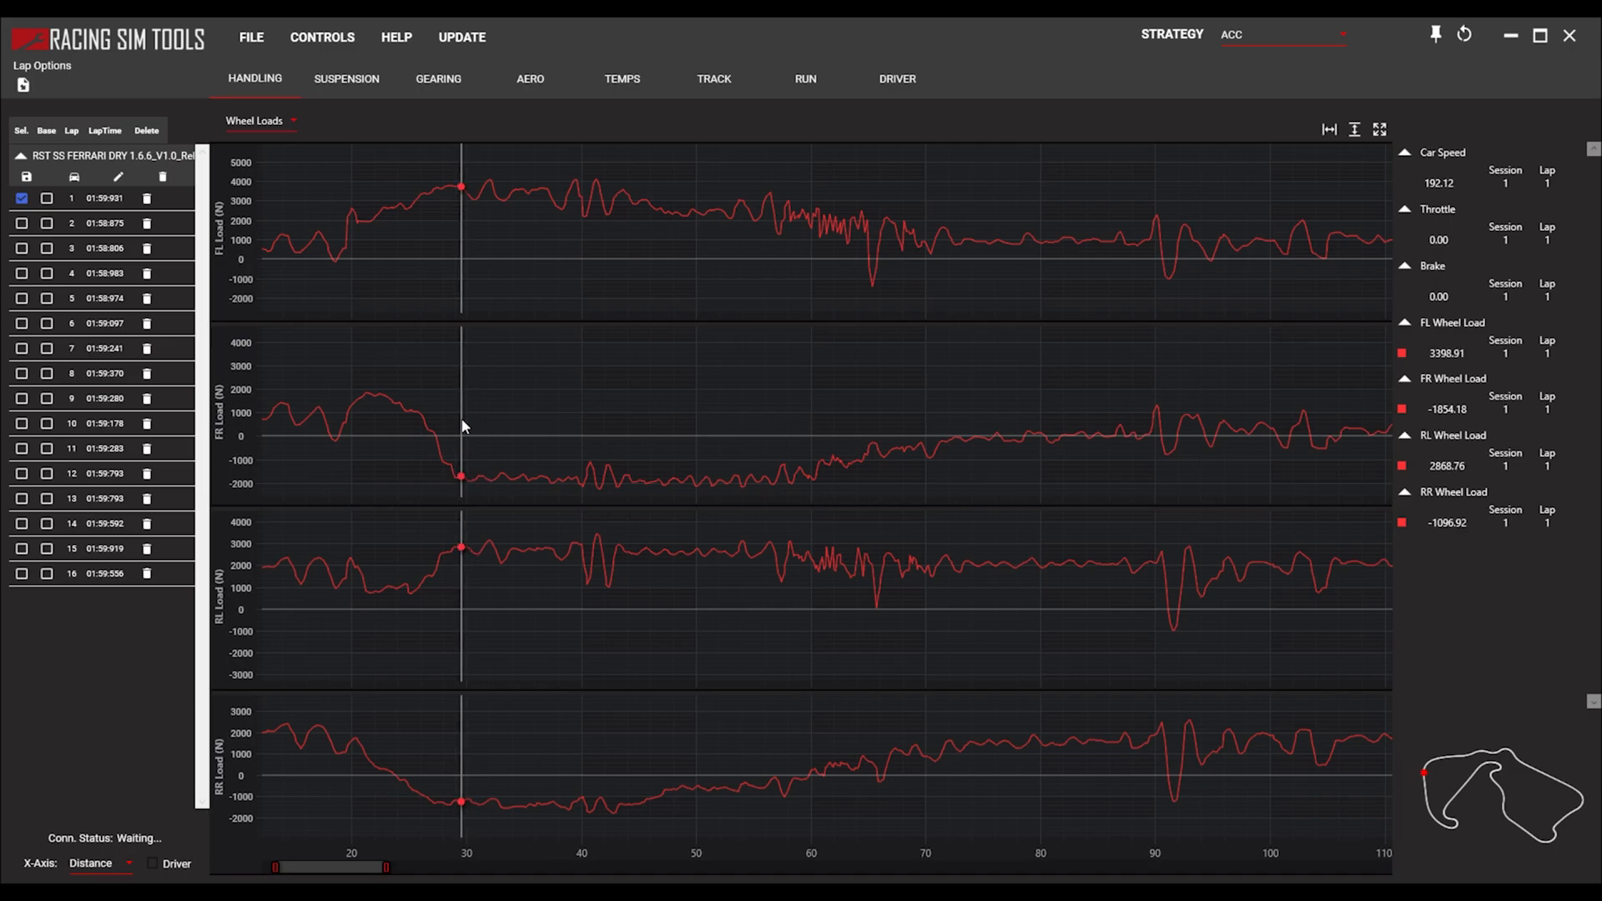
Examine the dip in lap 1's front-left load mid-corner, at about 40 on the distance axis.
mouse_move(475, 187)
left_mouse_down()
mouse_move(609, 219)
mouse_move(547, 209)
mouse_move(587, 213)
left_mouse_up()
scroll(588, 213, "down", 3)
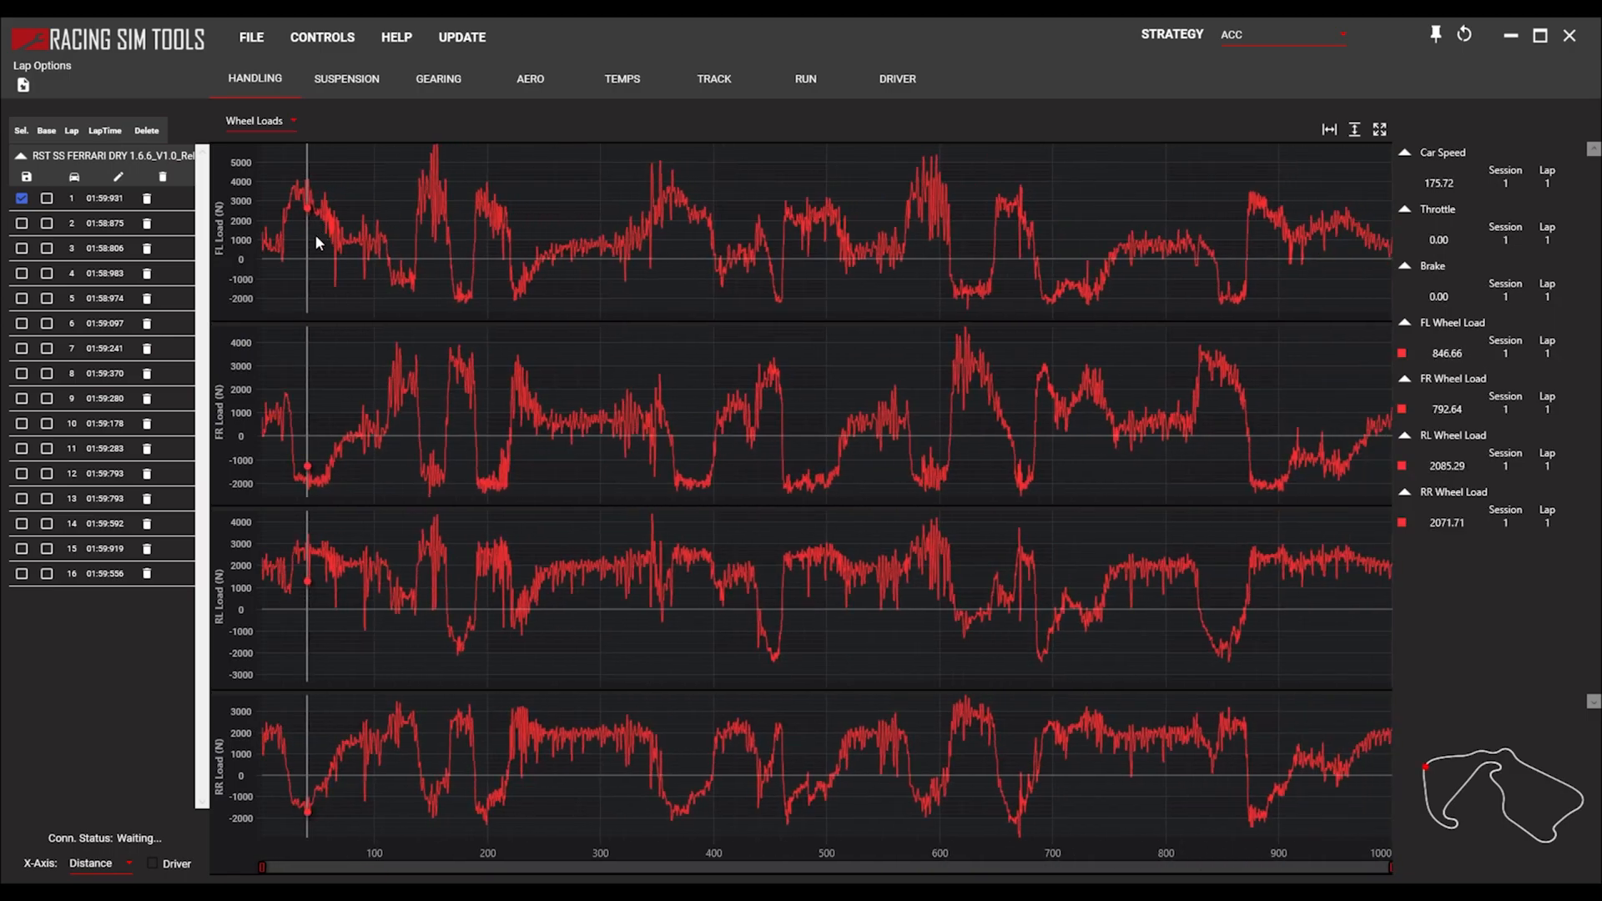
scroll(406, 232, "up", 4)
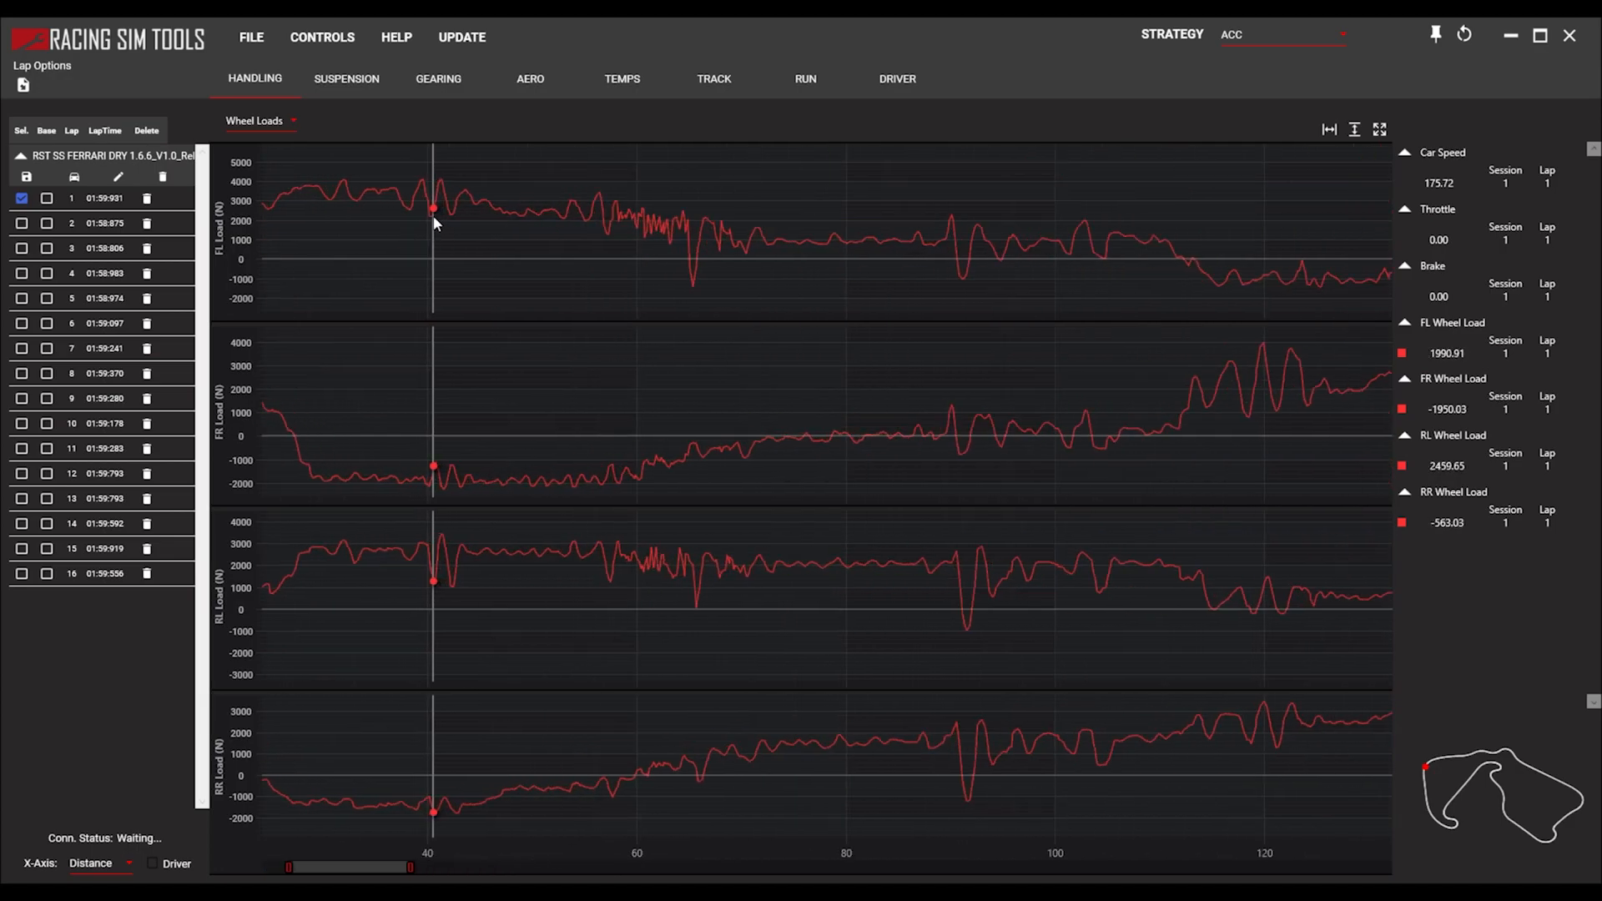
scroll(509, 228, "down", 2)
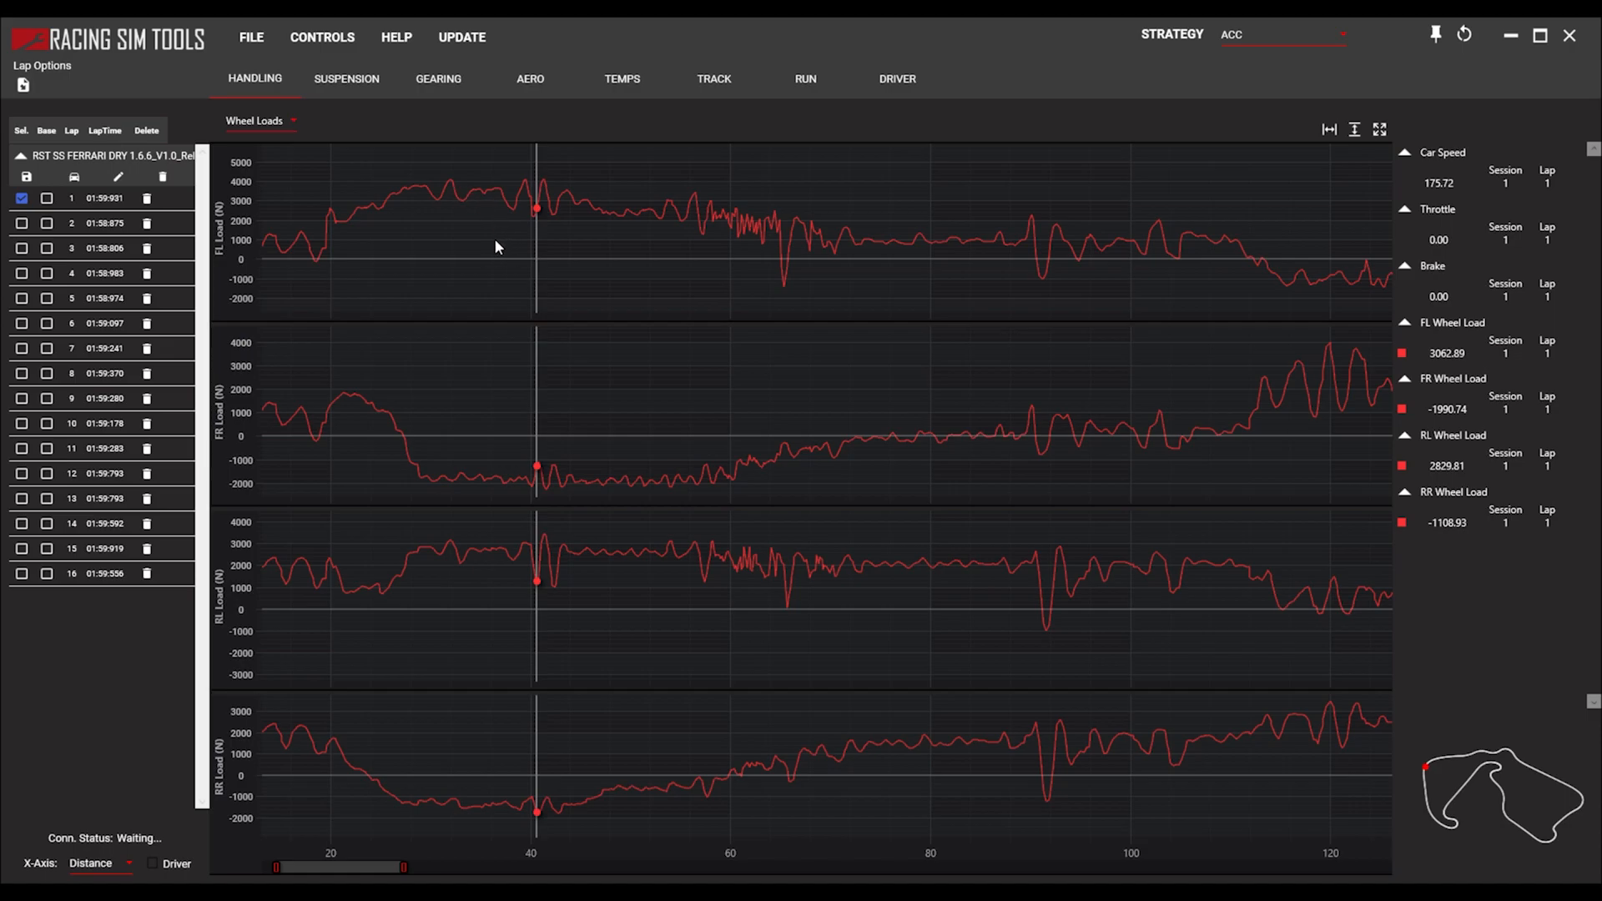
Examine lap 1's wheel load oscillations in the corner at about 149 to 152 on the distance axis.
scroll(570, 277, "down", 1)
left_click_drag(865, 367, 440, 379)
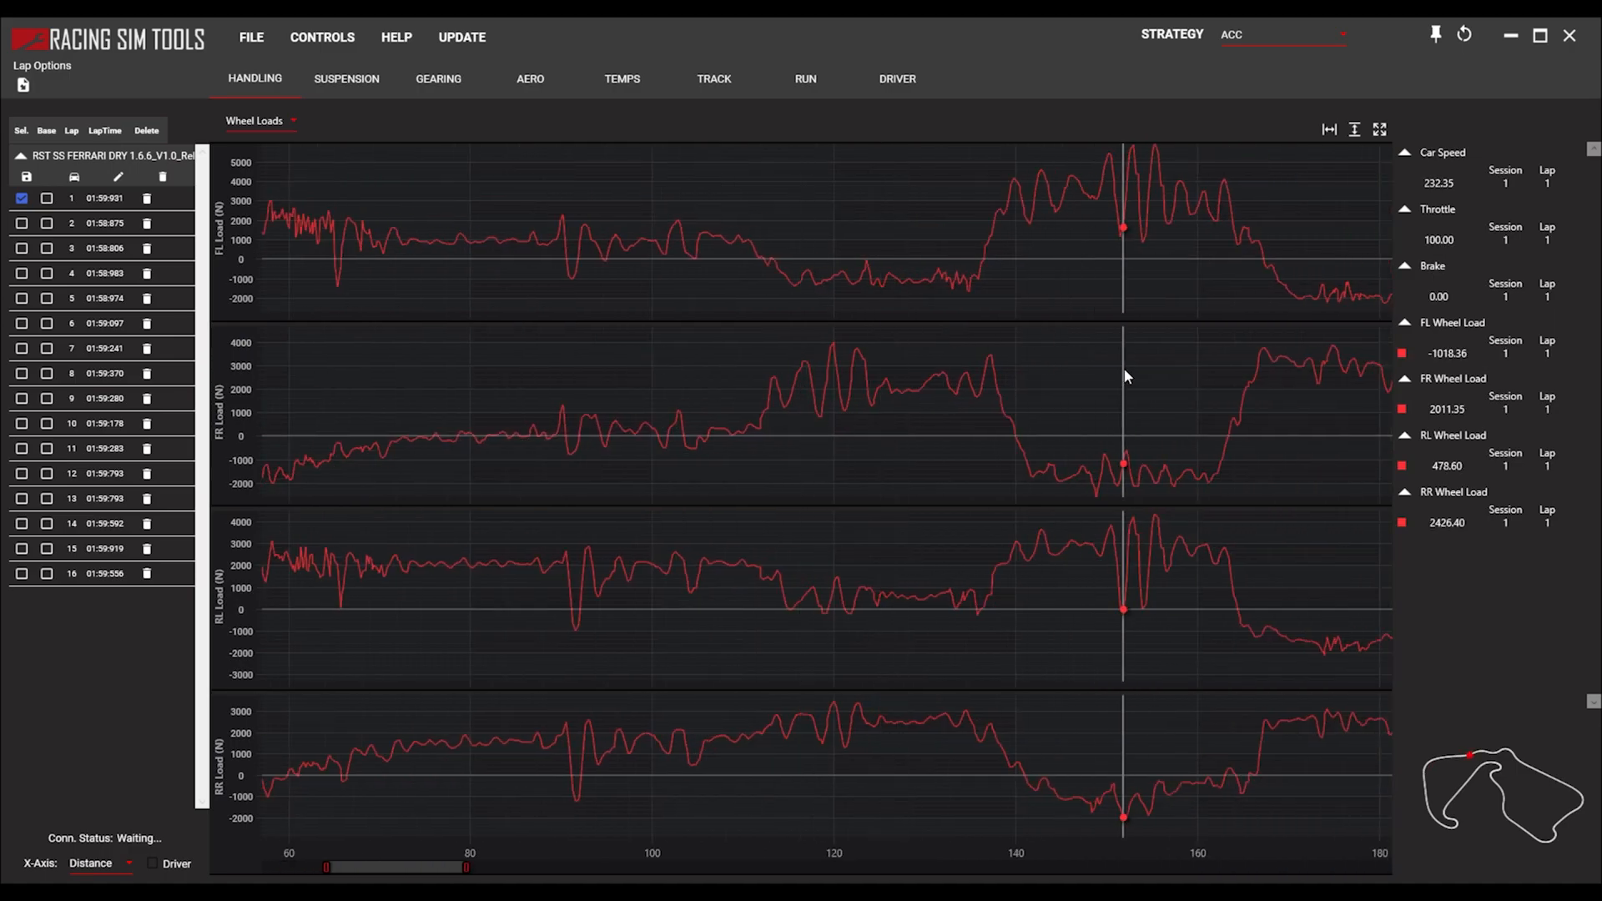
left_click_drag(1101, 372, 880, 197)
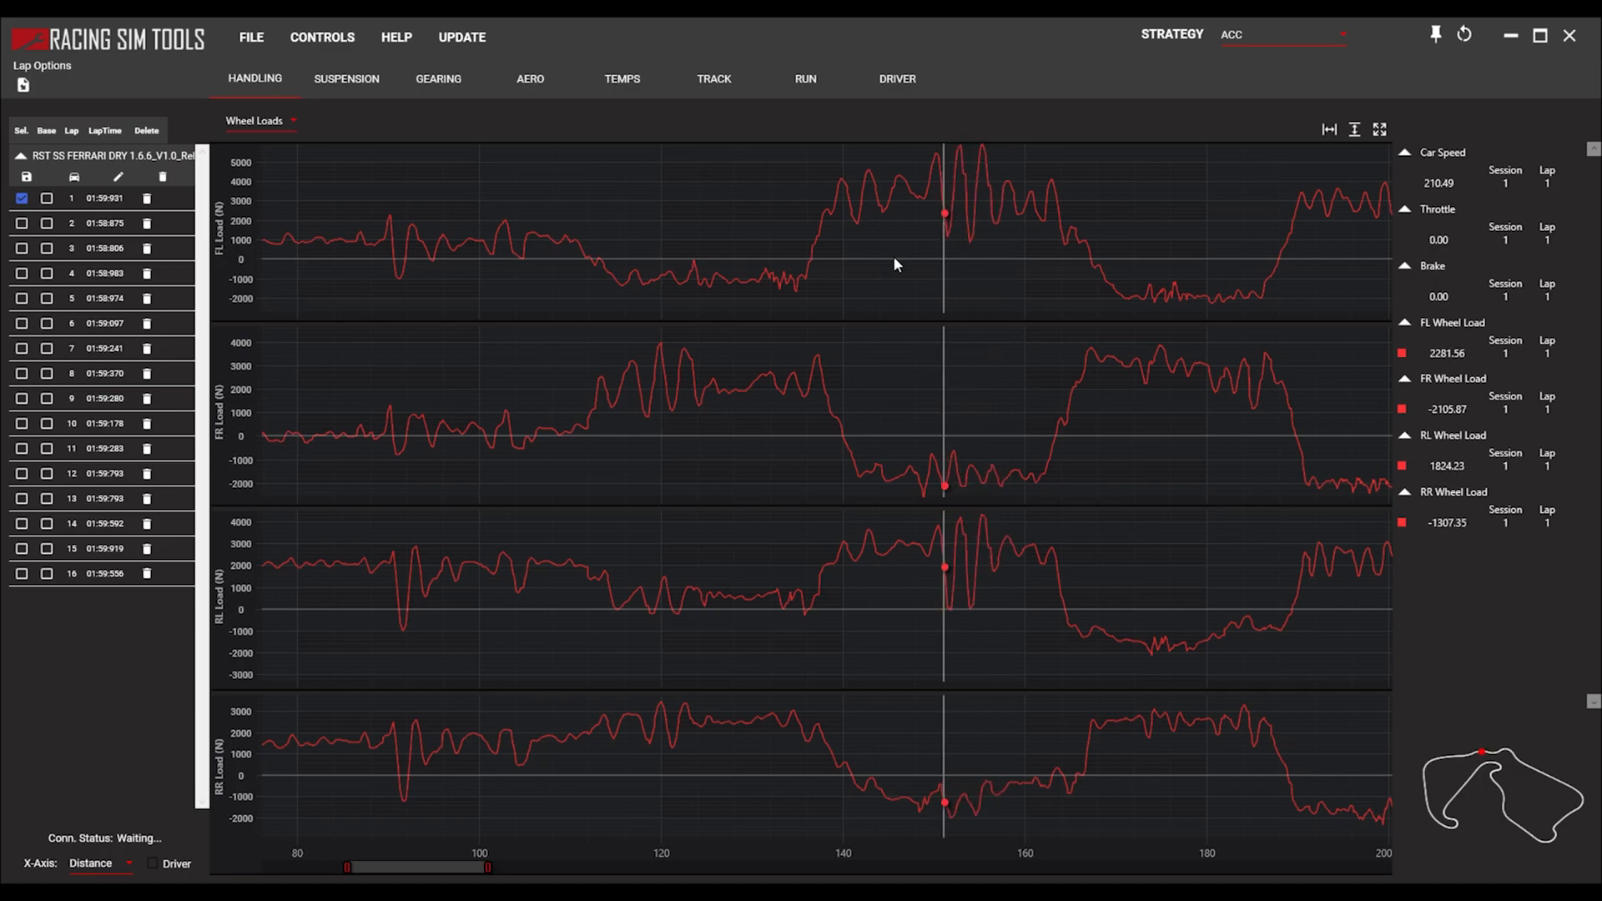
left_click_drag(915, 220, 923, 217)
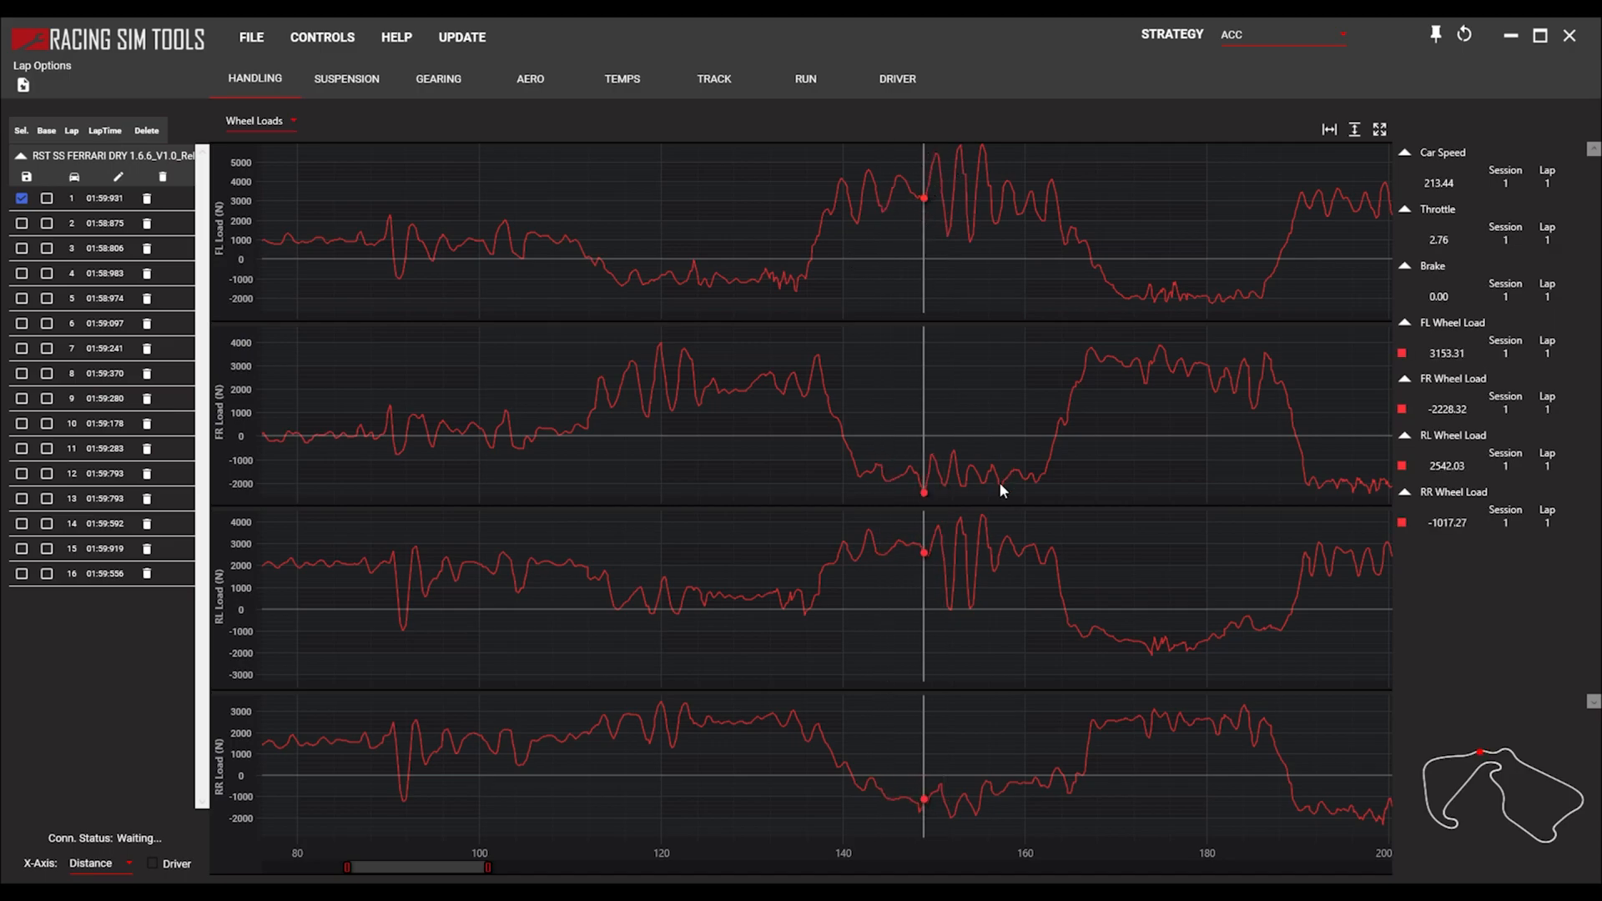
Overlay lap 16 on lap 1 and read both laps' wheel loads in the first corner near distance 40.
left_click_drag(654, 411, 998, 415)
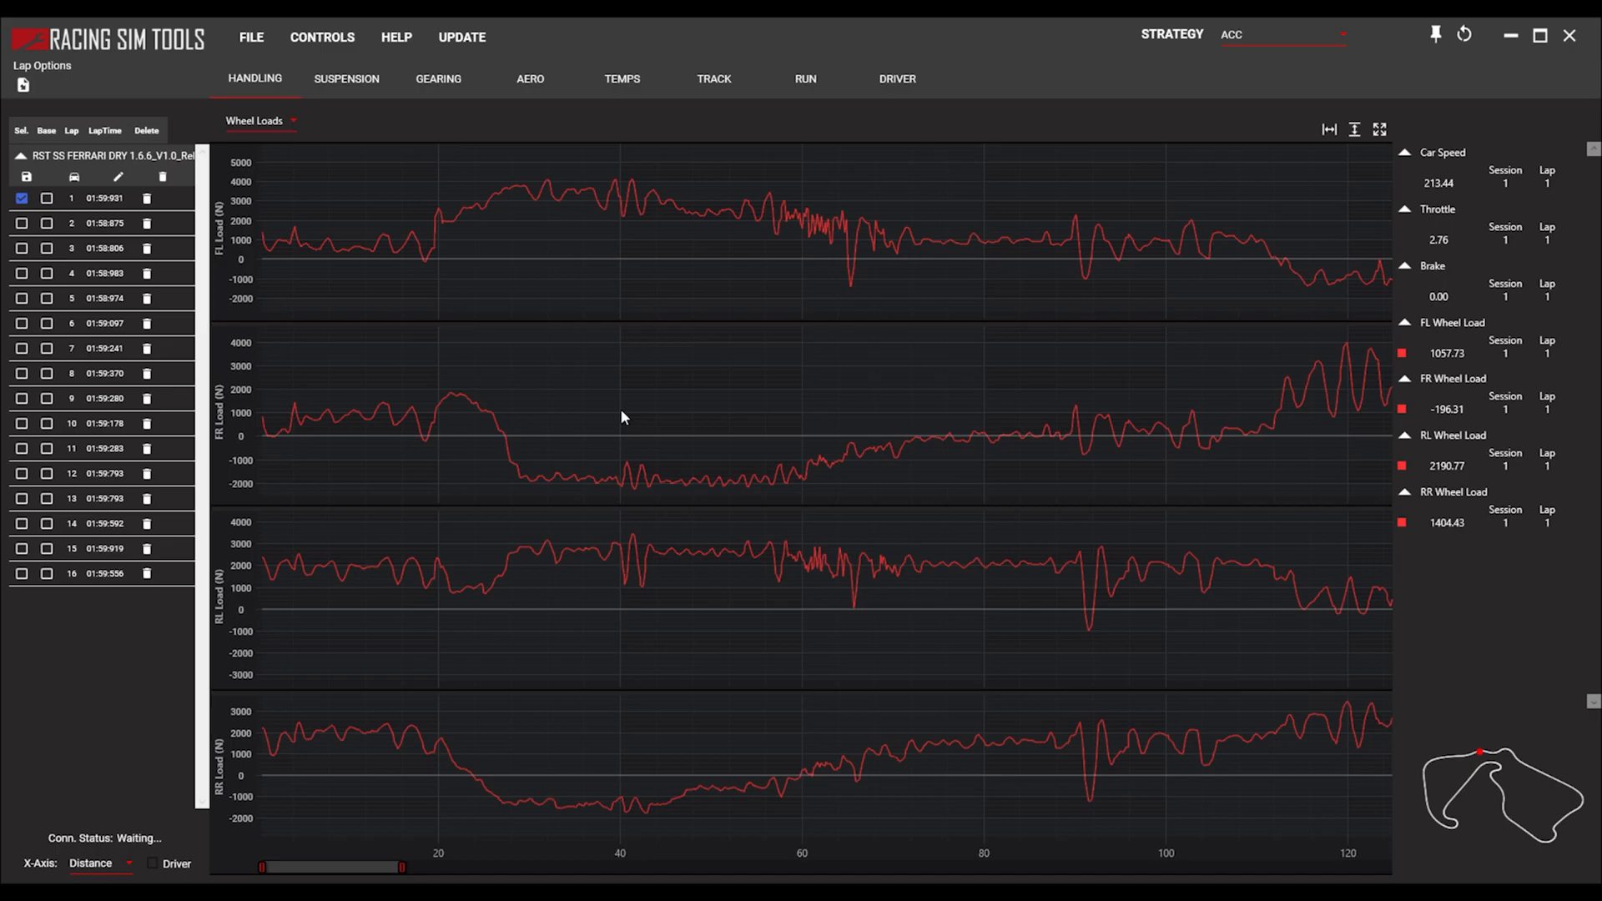
left_click(22, 573)
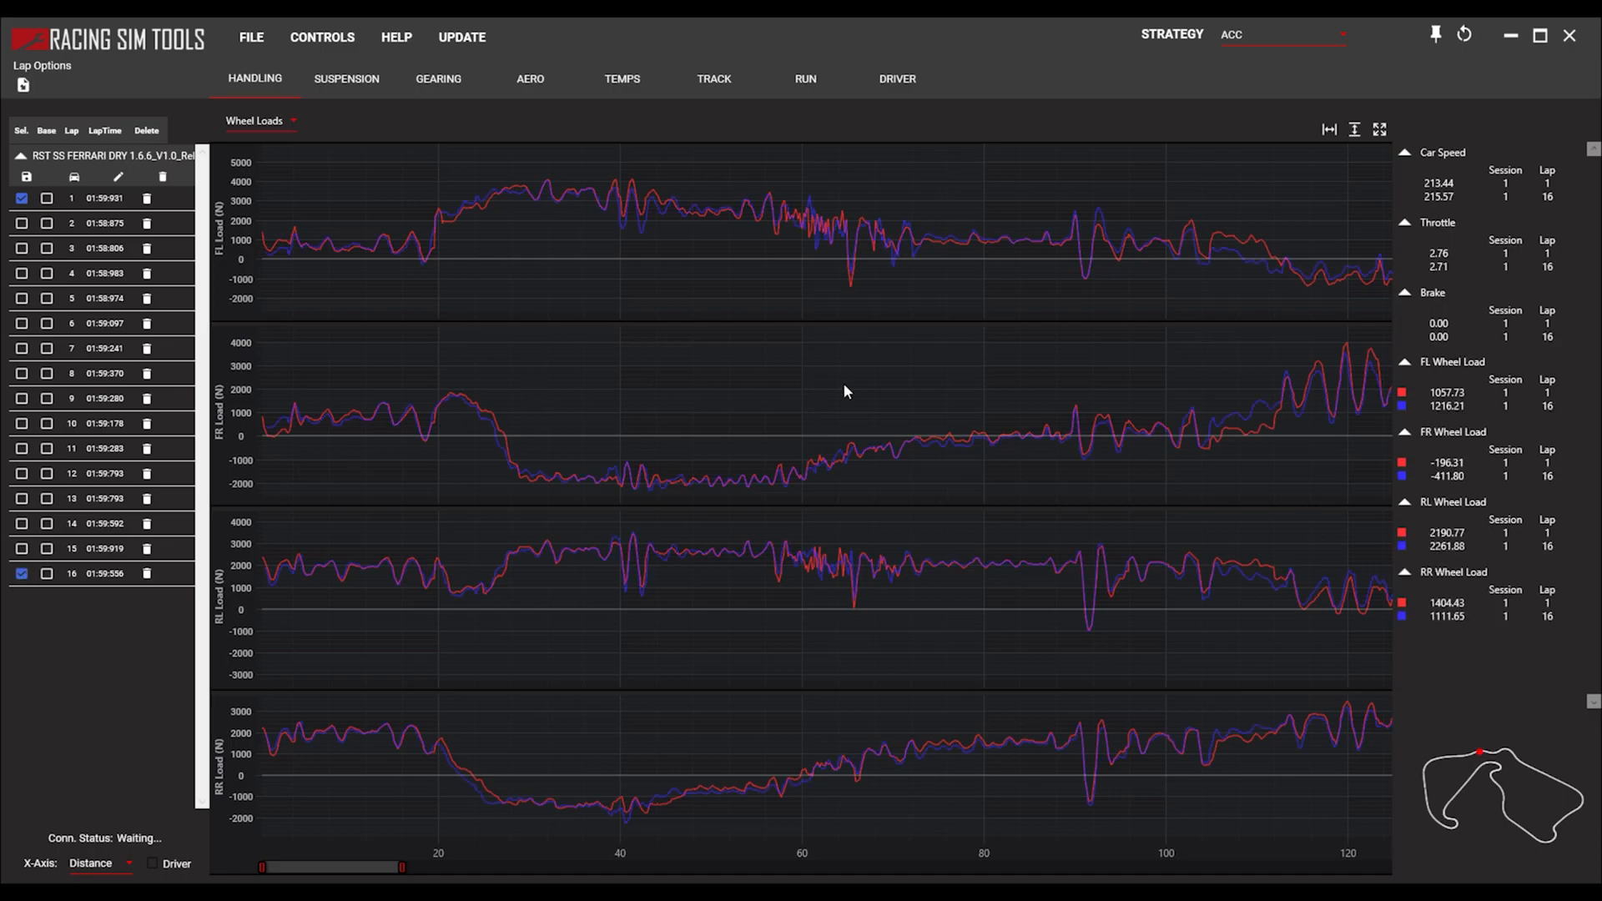
left_click_drag(843, 382, 783, 394)
scroll(506, 362, "up", 8)
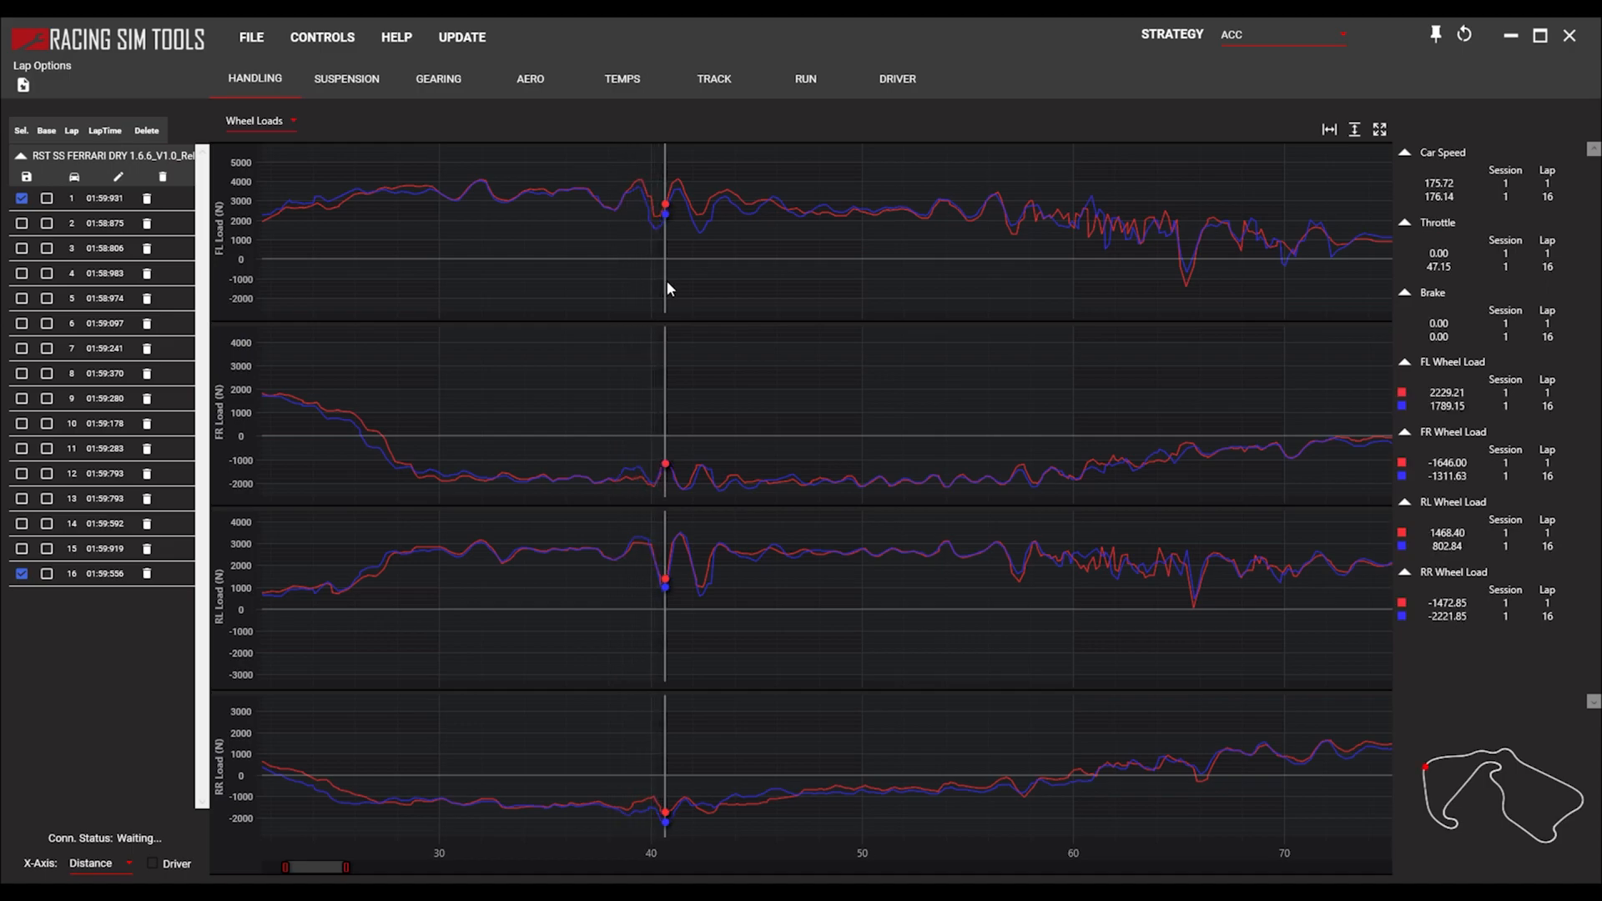
Compare the front-left load traces of laps 1 and 16 in close-up around distance 42, with the load scale enlarged.
left_click_drag(678, 283, 655, 283)
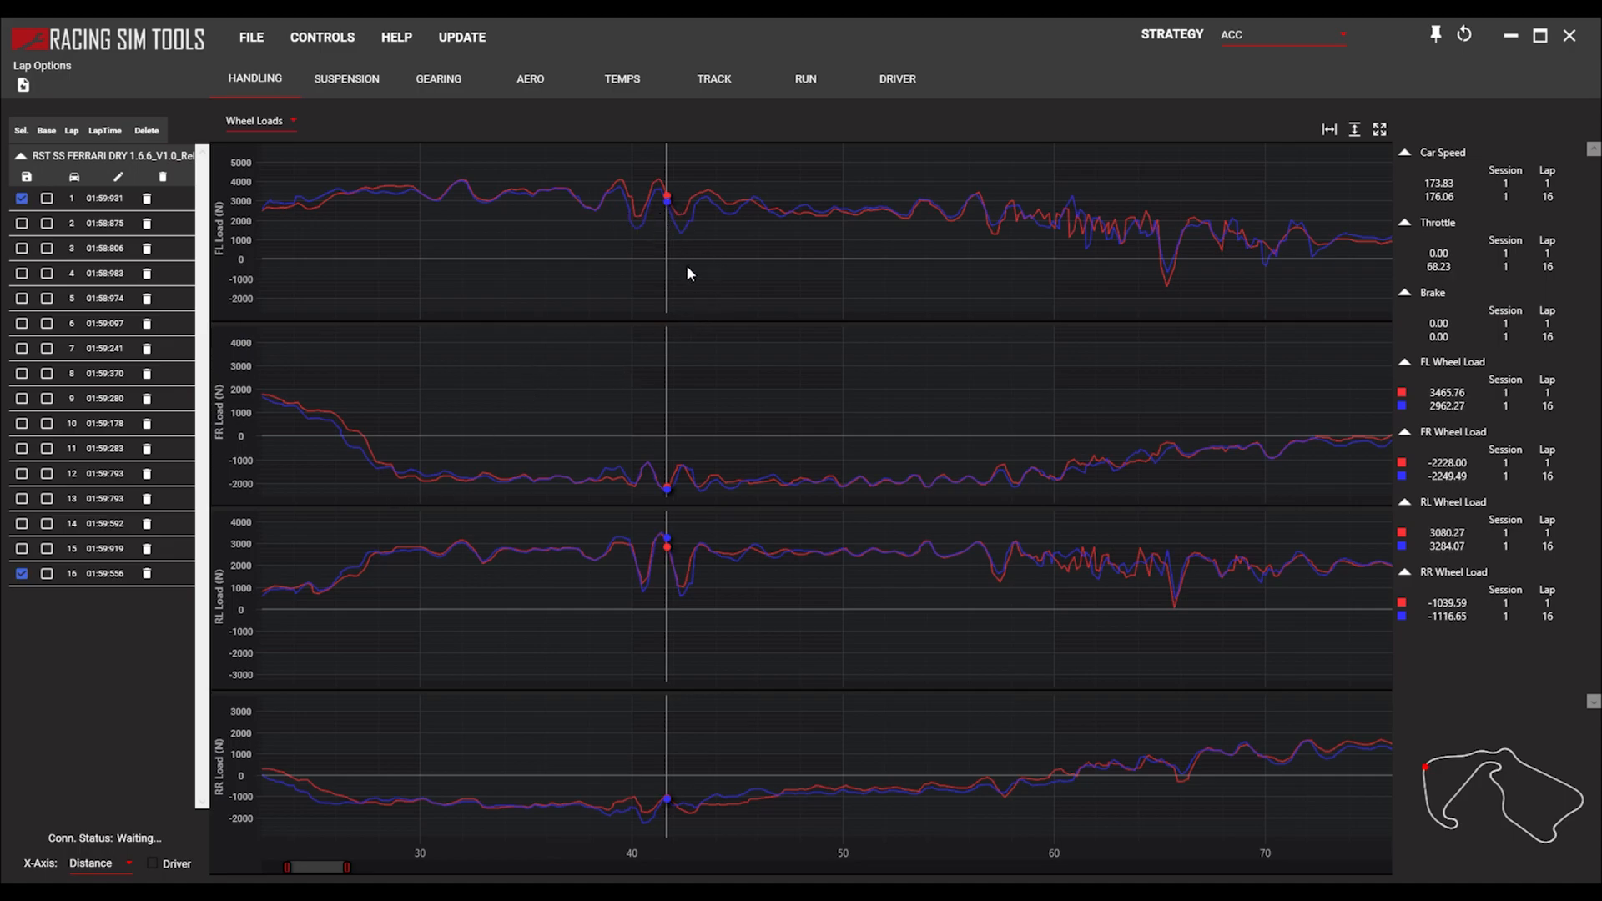
scroll(652, 256, "up", 2)
scroll(644, 254, "up", 4)
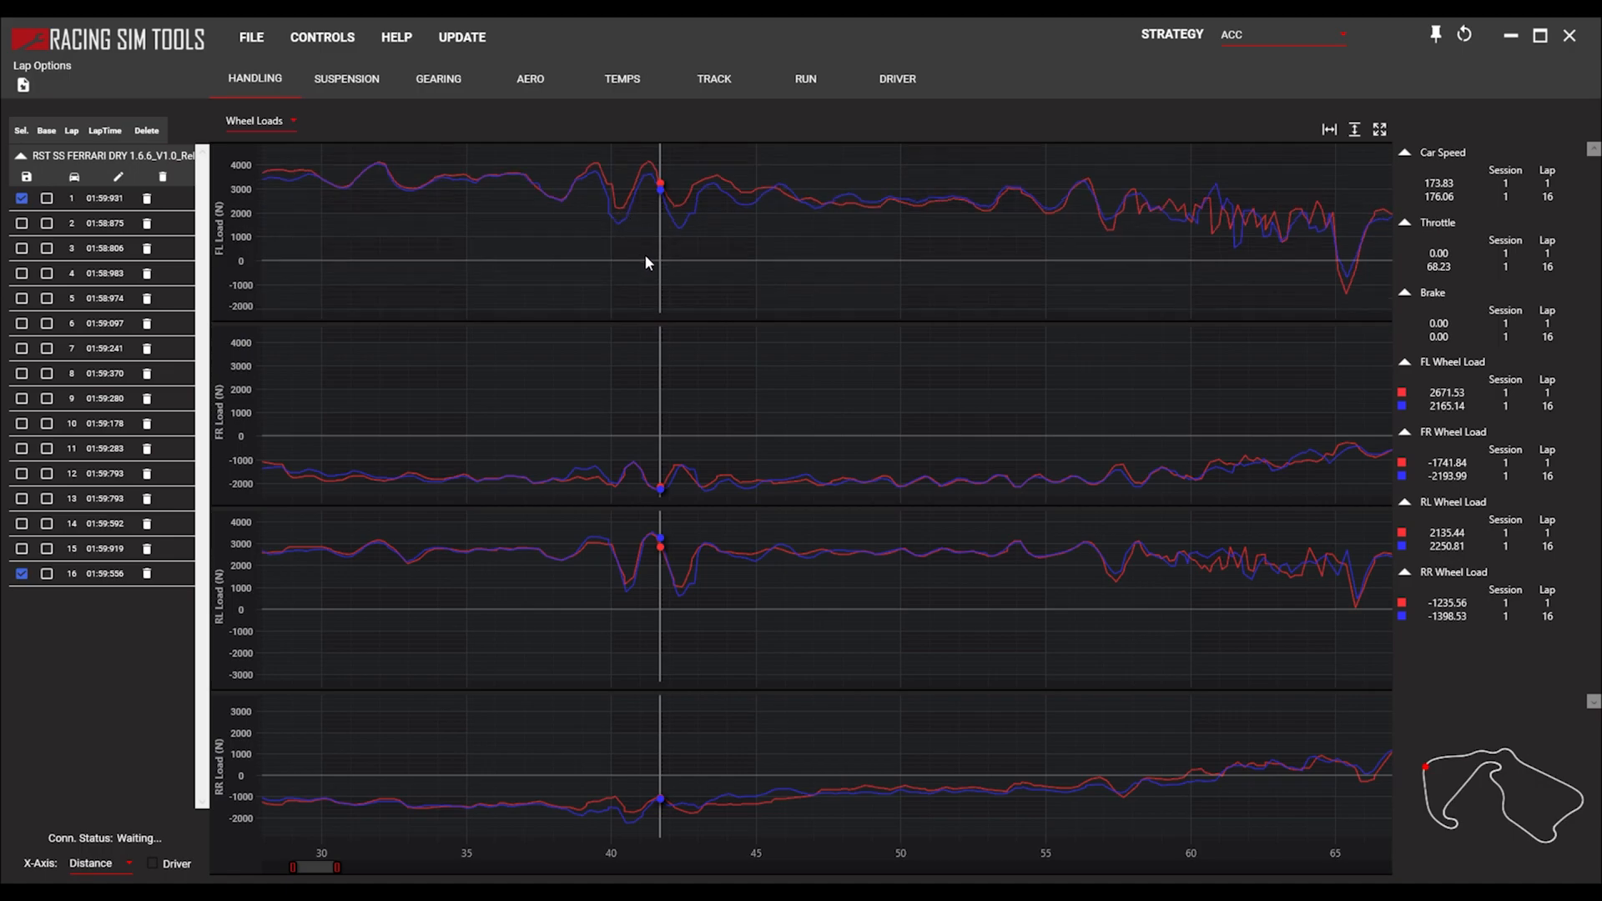
left_click_drag(637, 186, 650, 252)
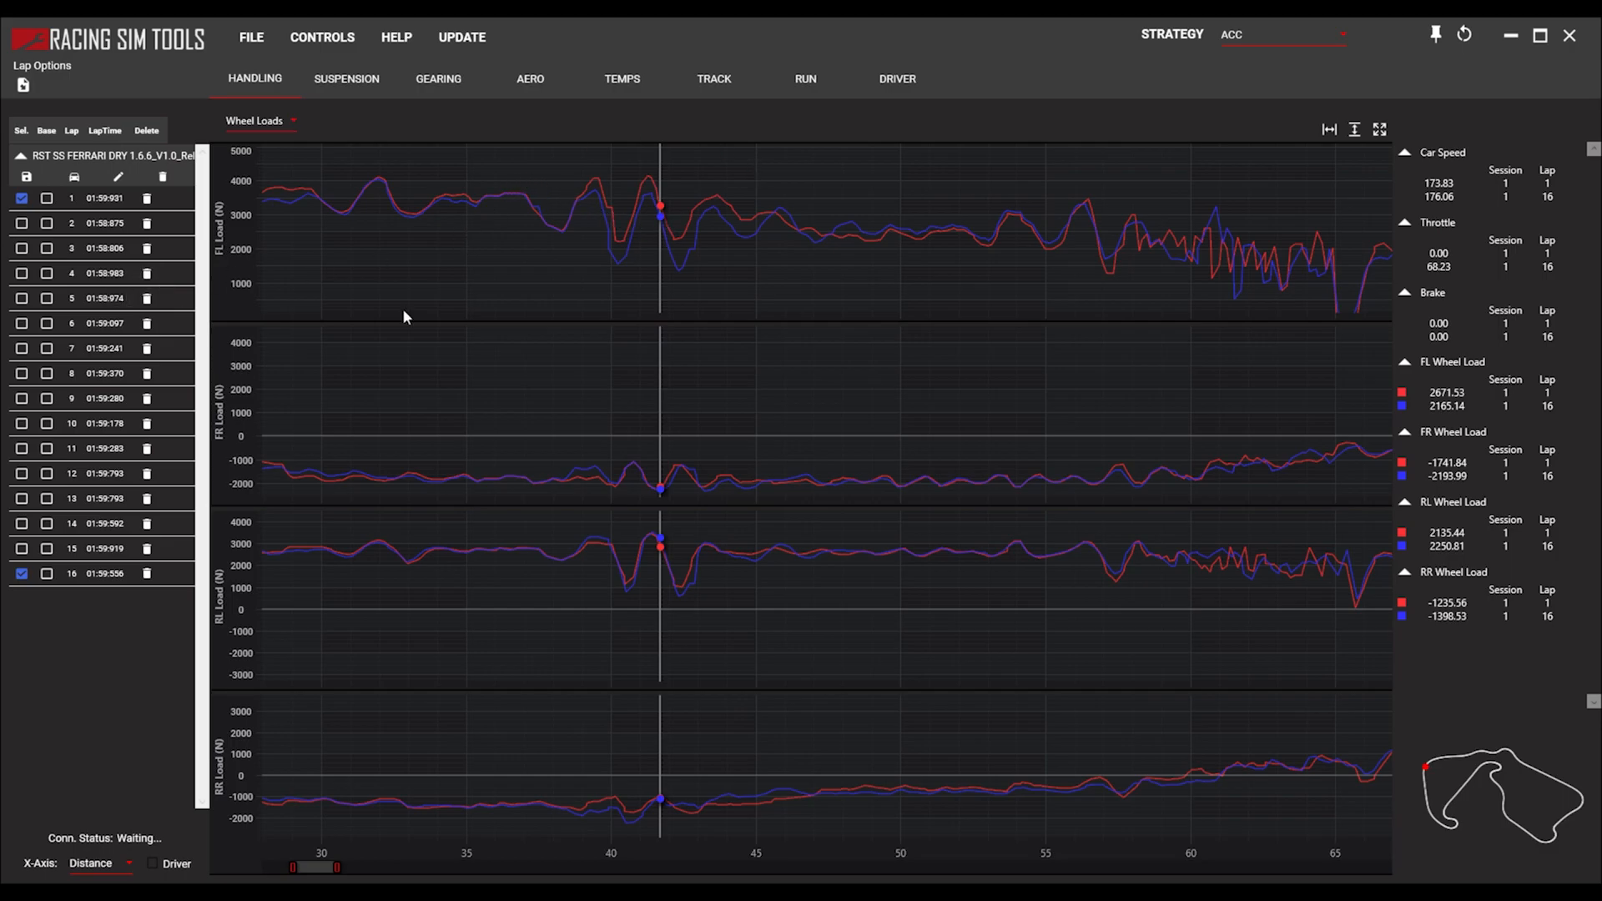
Remove lap 16 from the comparison, leaving only lap 1 plotted over the full lap distance.
scroll(387, 364, "down", 10)
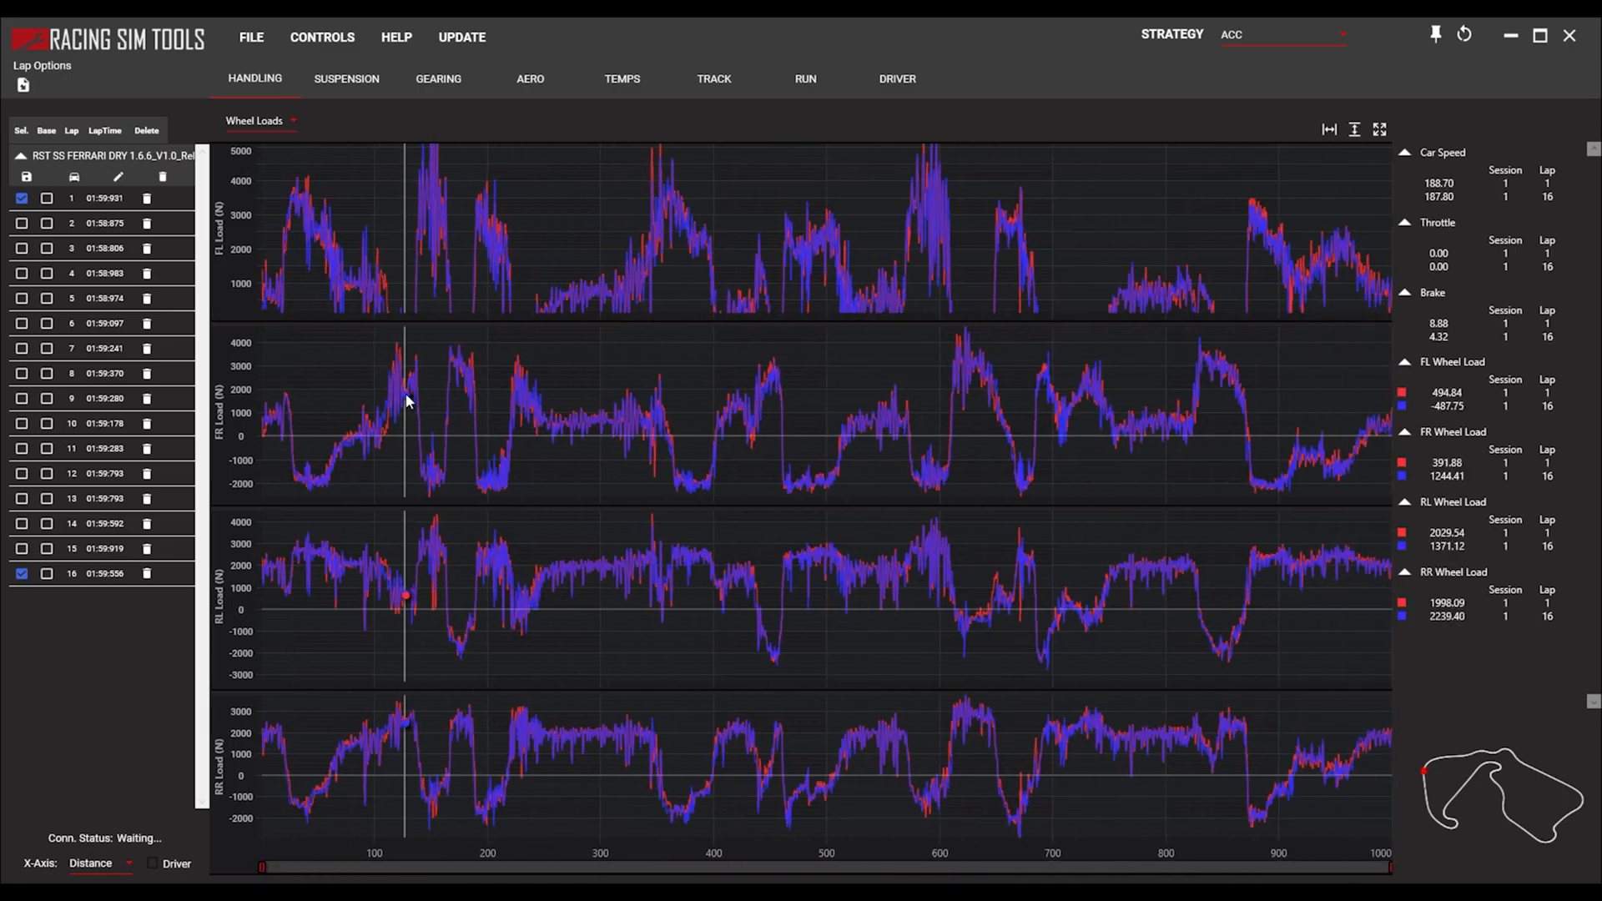
left_click(22, 573)
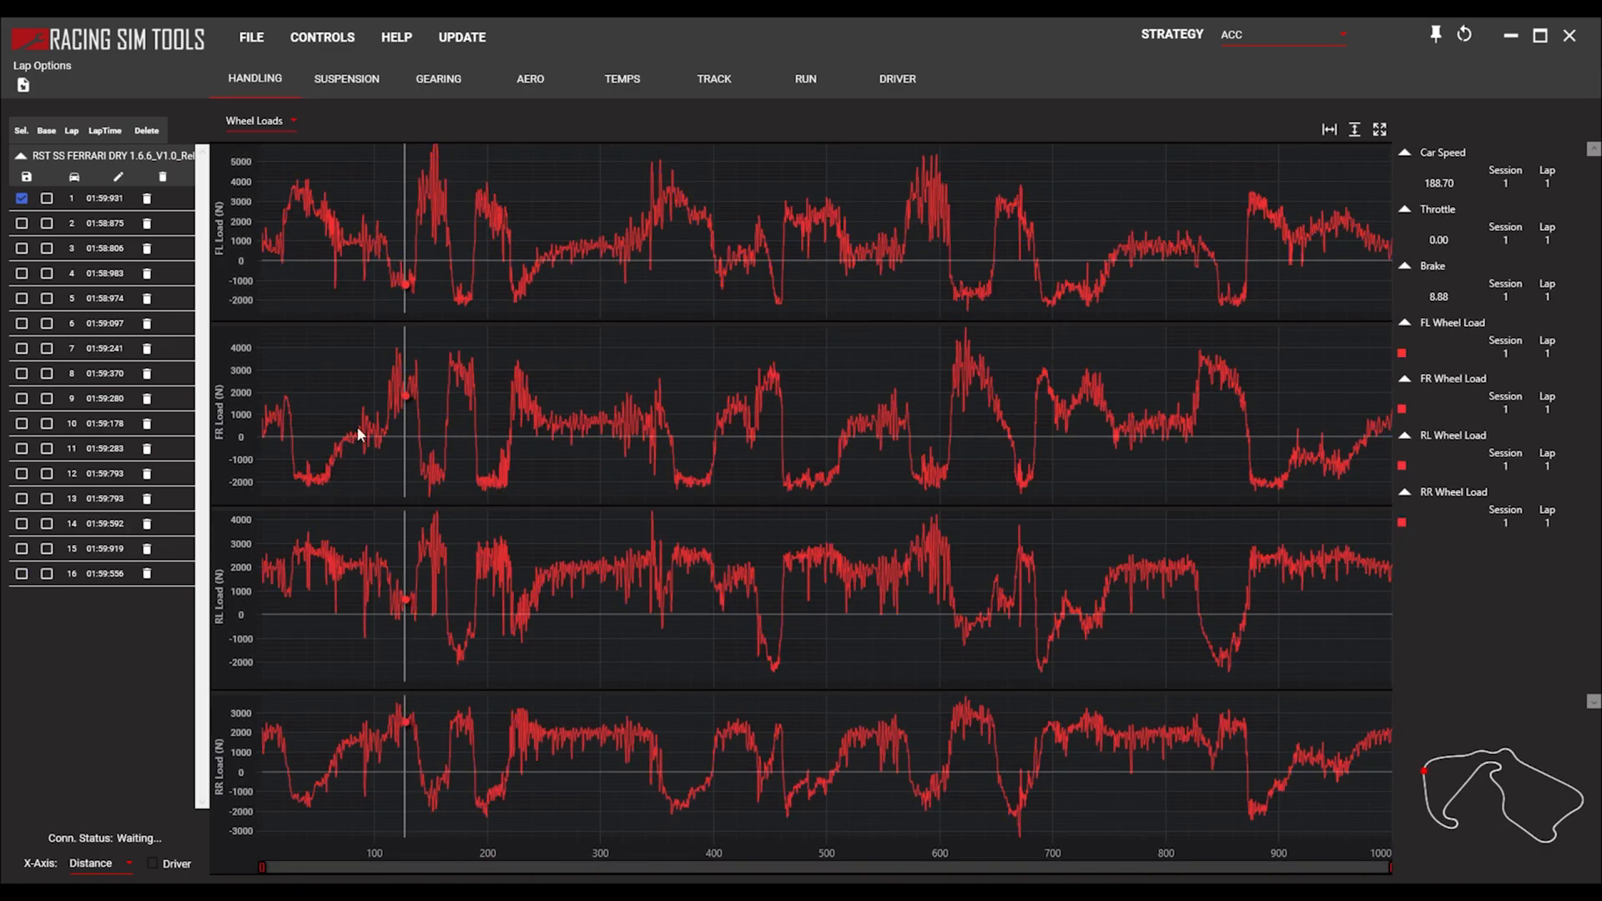
Examine lap 1's wheel loads along the straight at about 294, 322 and 329 on the distance axis.
scroll(576, 439, "up", 3)
scroll(575, 438, "up", 10)
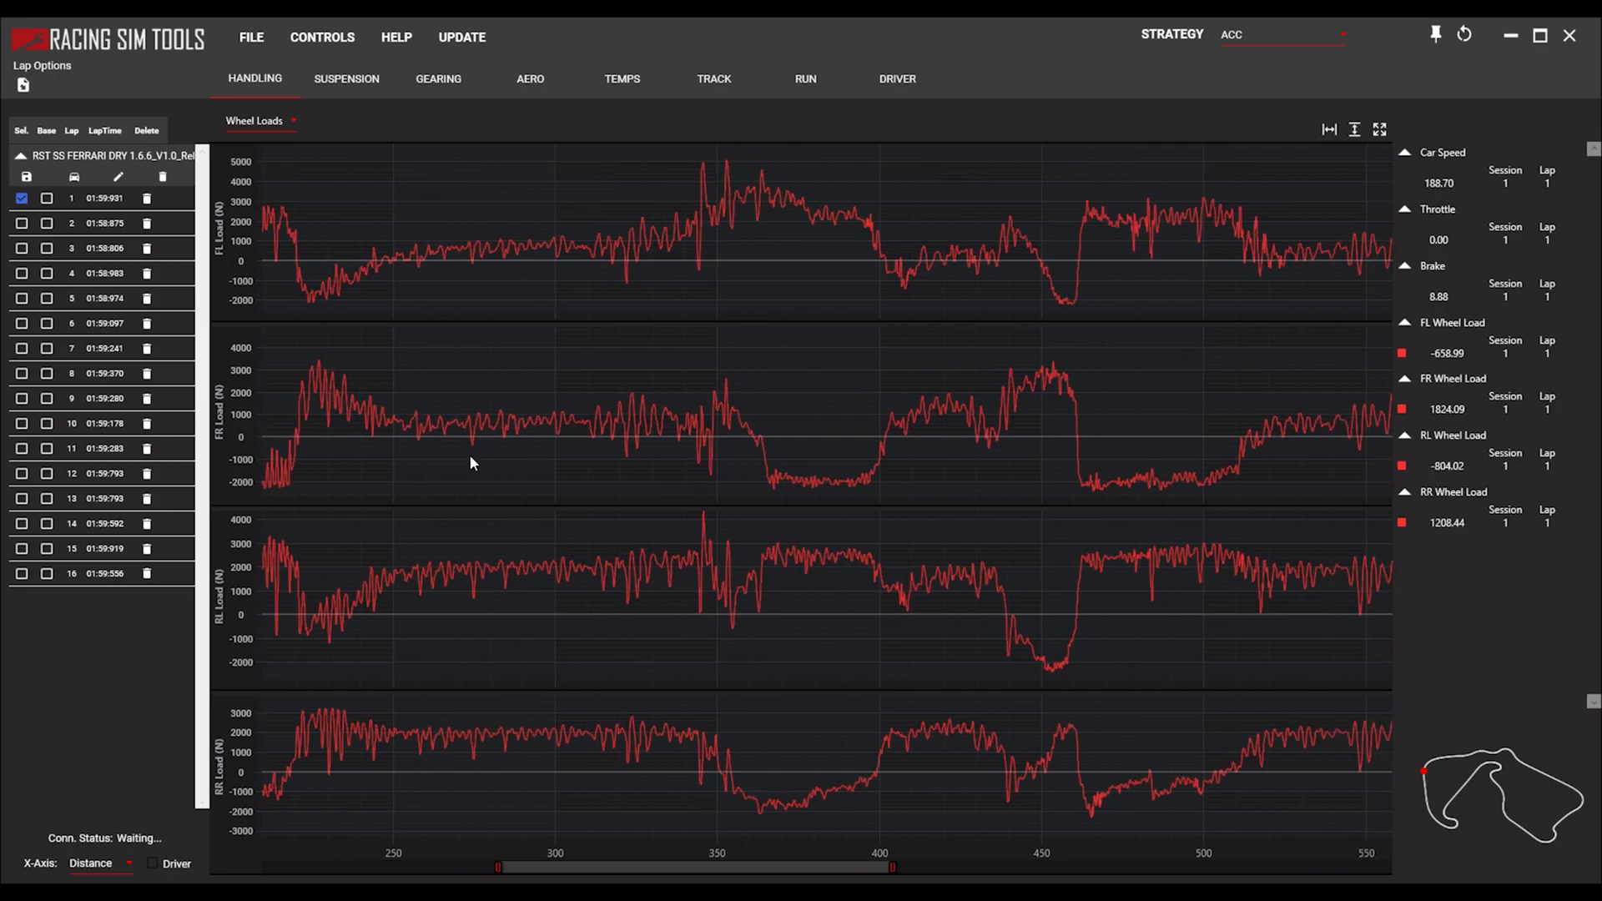
left_click_drag(608, 467, 596, 467)
left_click_drag(541, 462, 592, 479)
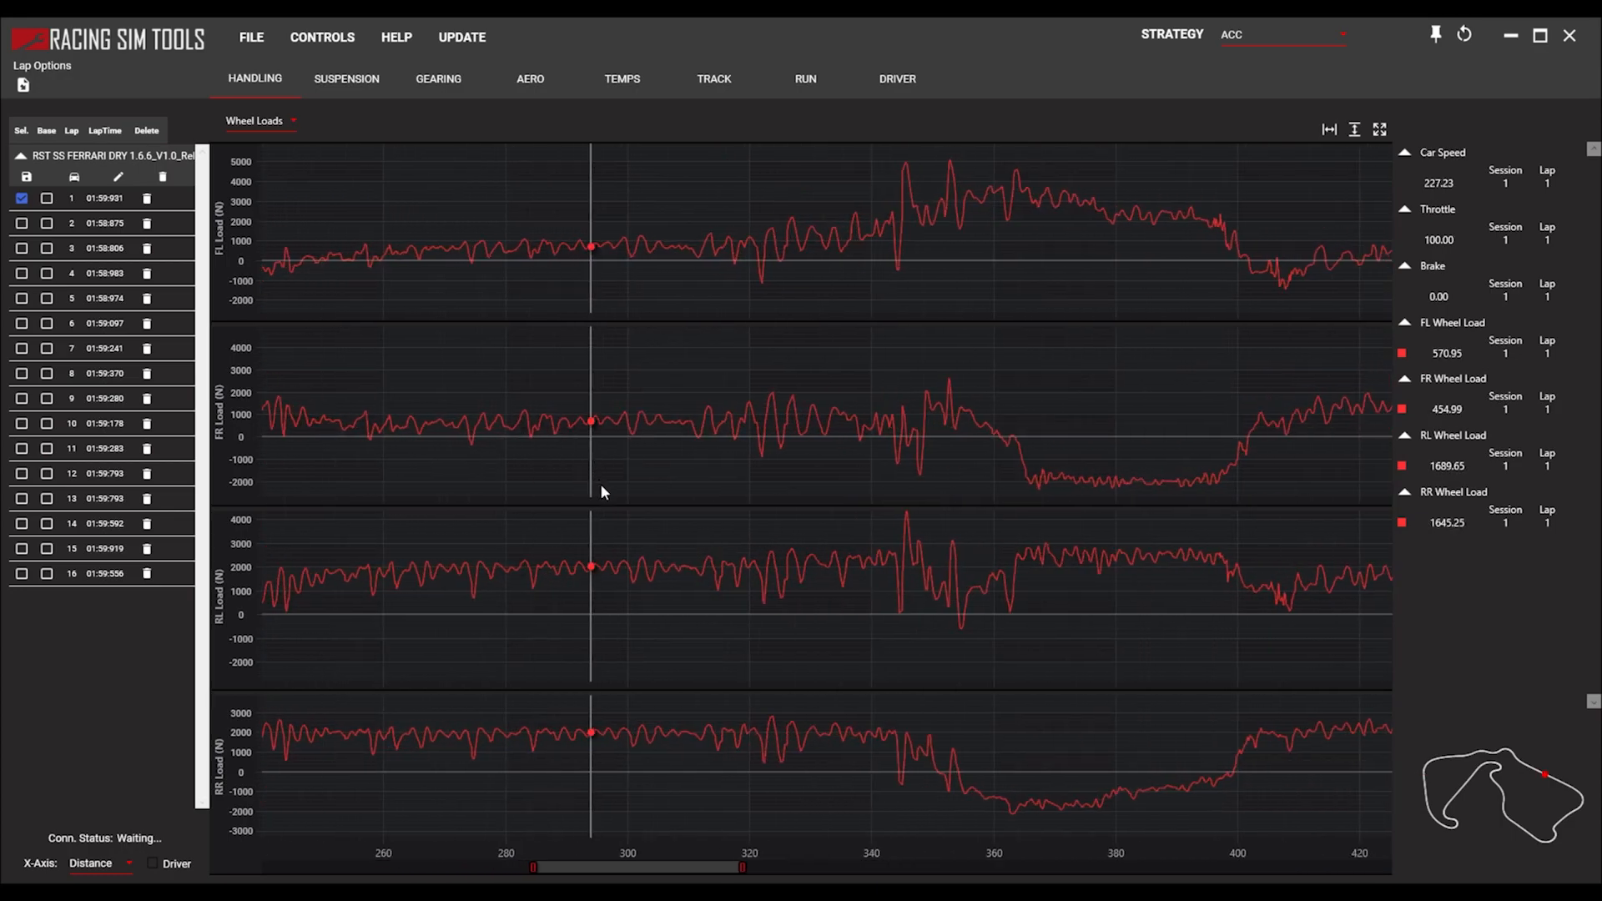
mouse_move(750, 582)
left_mouse_down()
mouse_move(779, 584)
mouse_move(726, 574)
mouse_move(760, 583)
left_mouse_up()
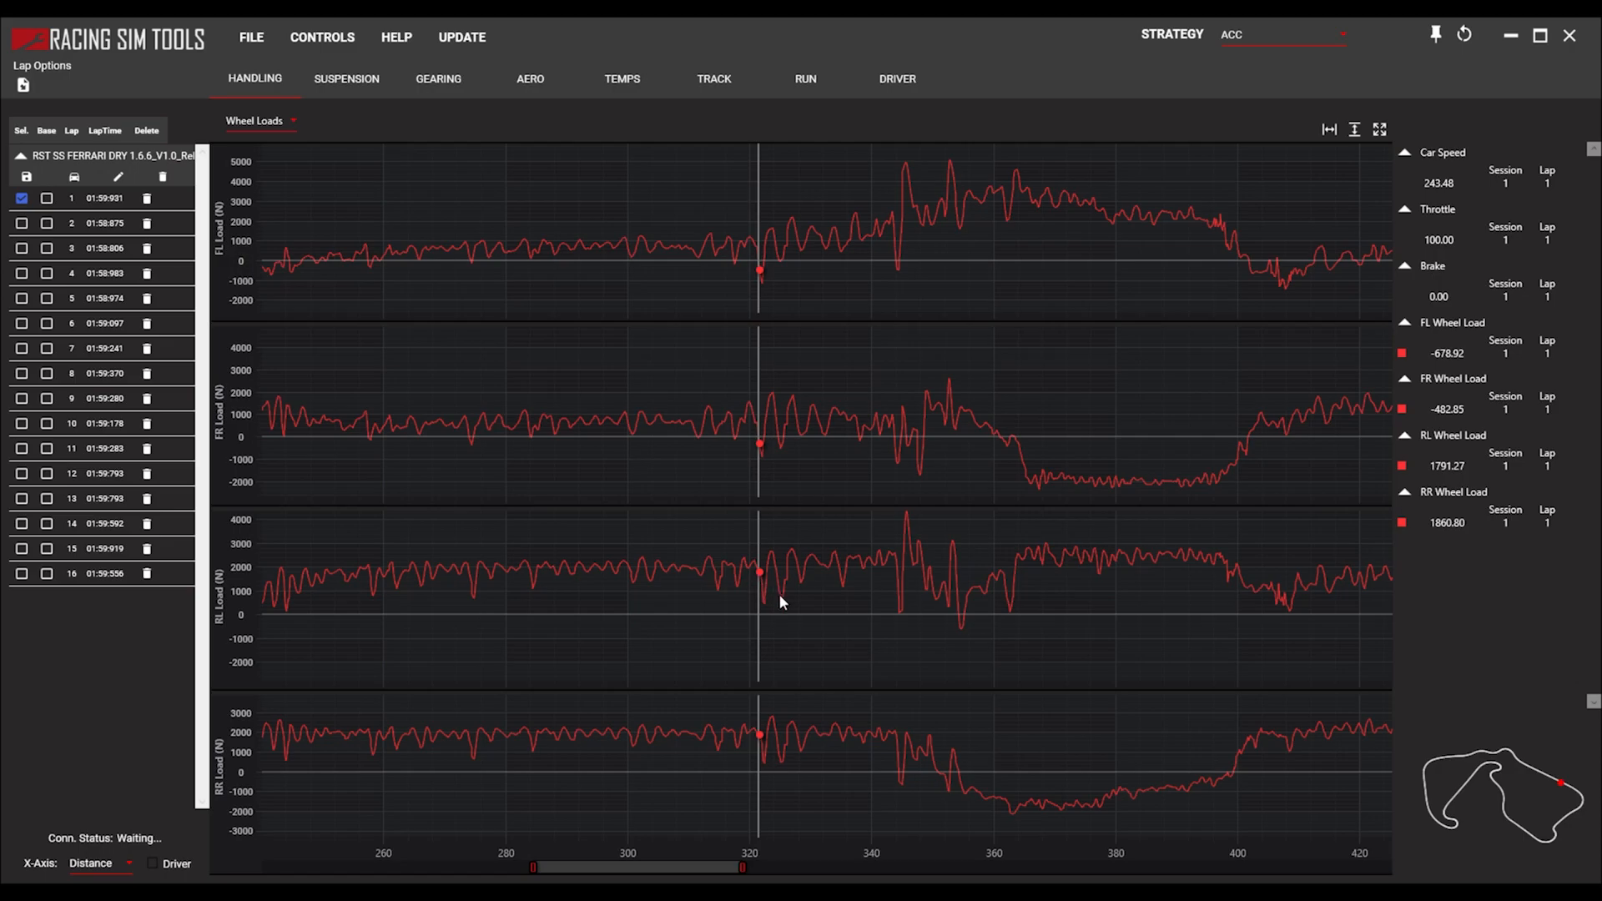
left_click_drag(743, 584, 800, 611)
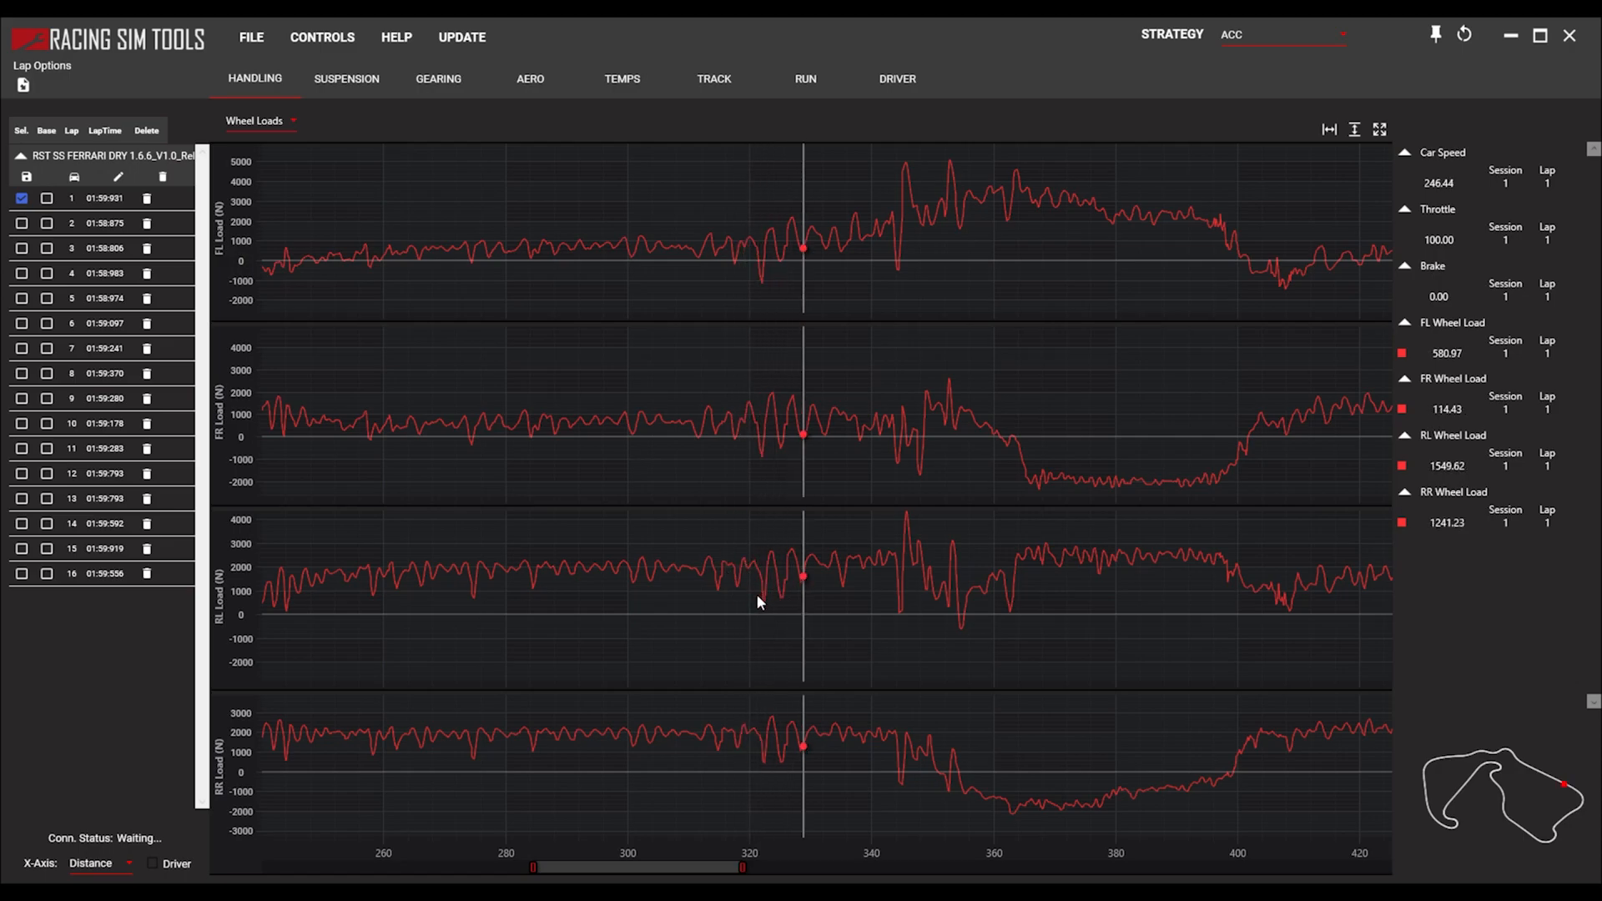